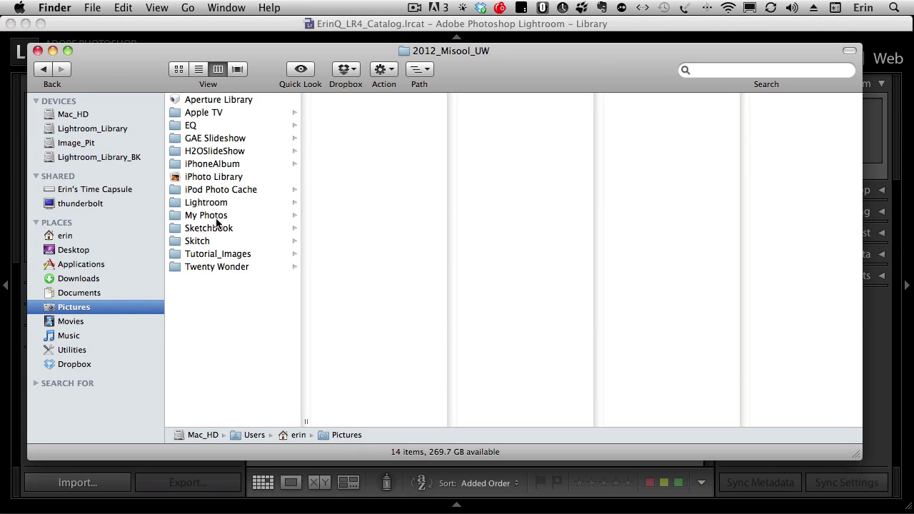
Step: In Finder, browse My Photos > 2012 > 2012_Indo > 2012_Misool to the 2012_Misool_UW jpg files
click(217, 215)
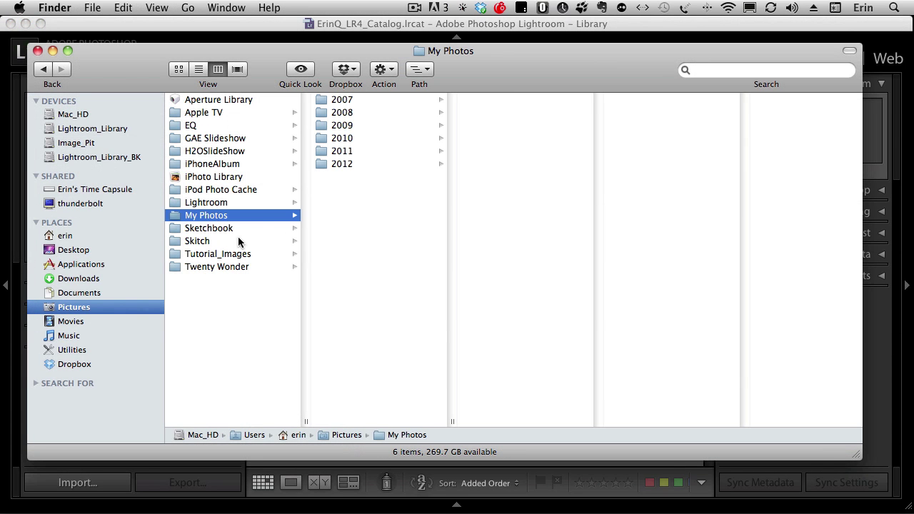
click(345, 164)
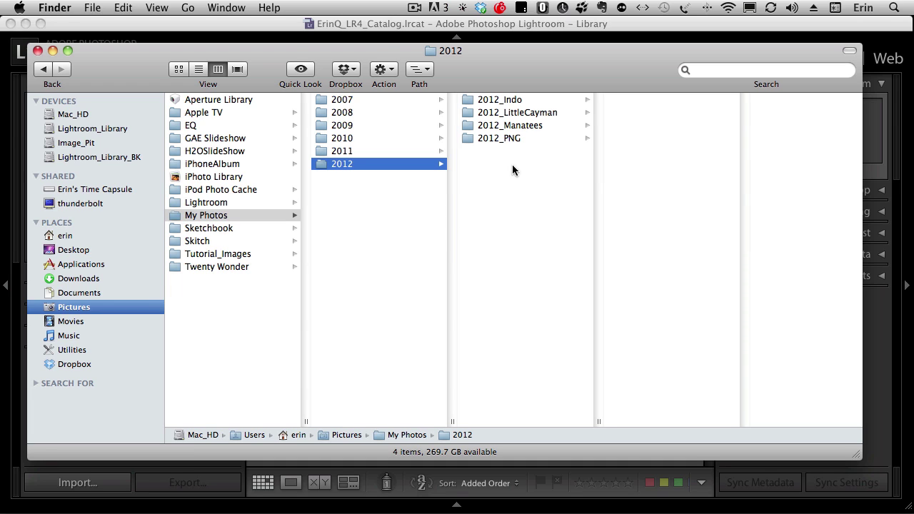
click(508, 101)
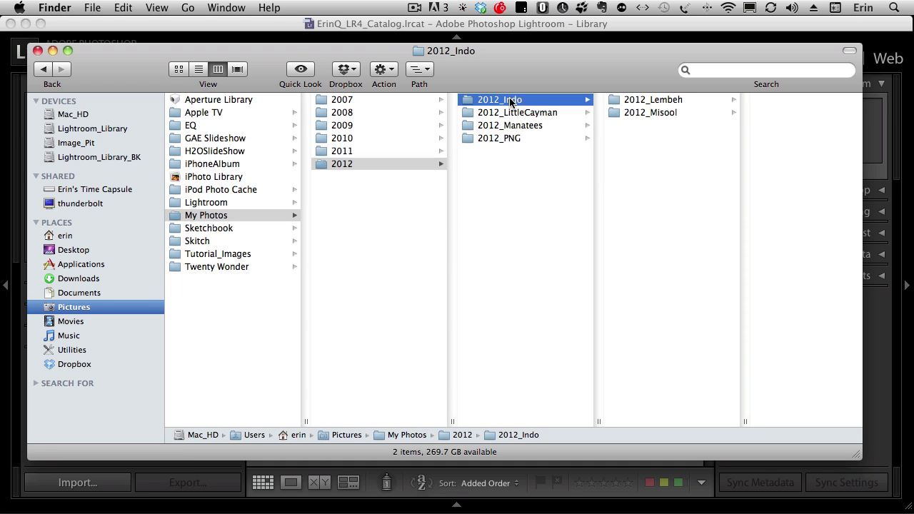
click(654, 110)
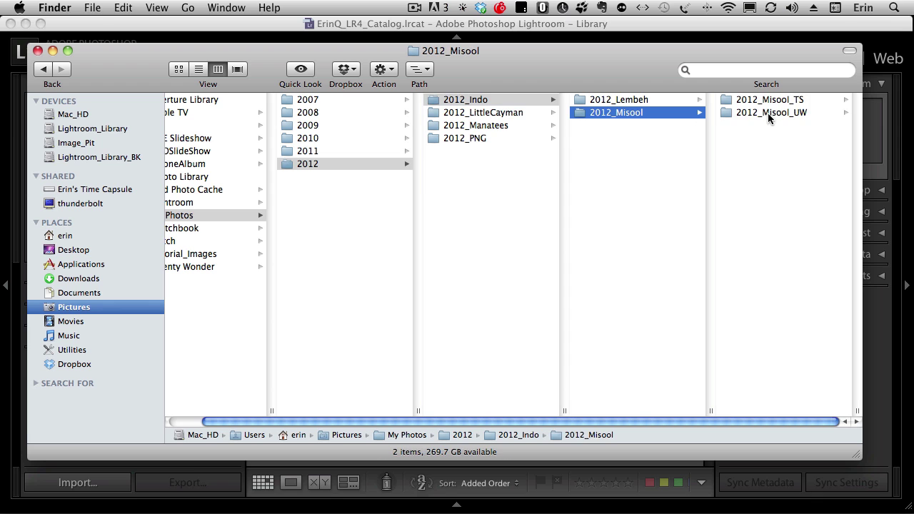
click(769, 112)
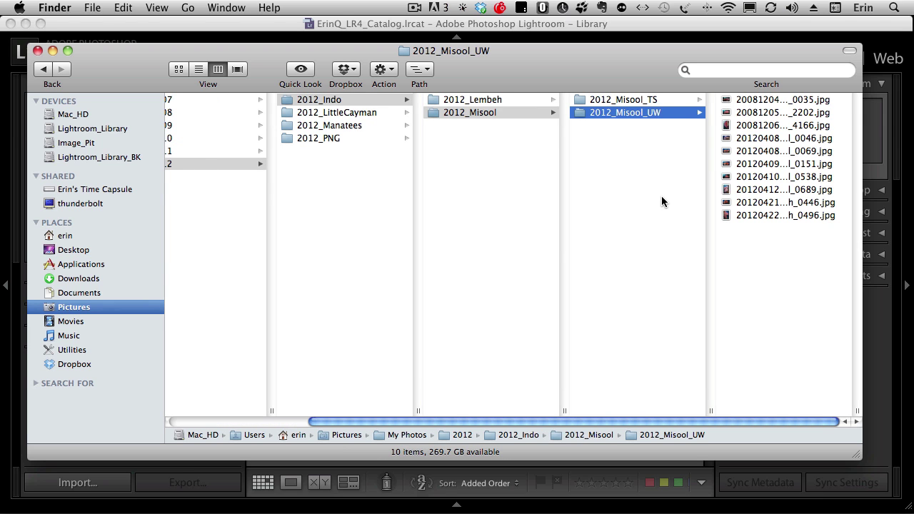
drag(610, 416, 552, 416)
drag(552, 416, 527, 421)
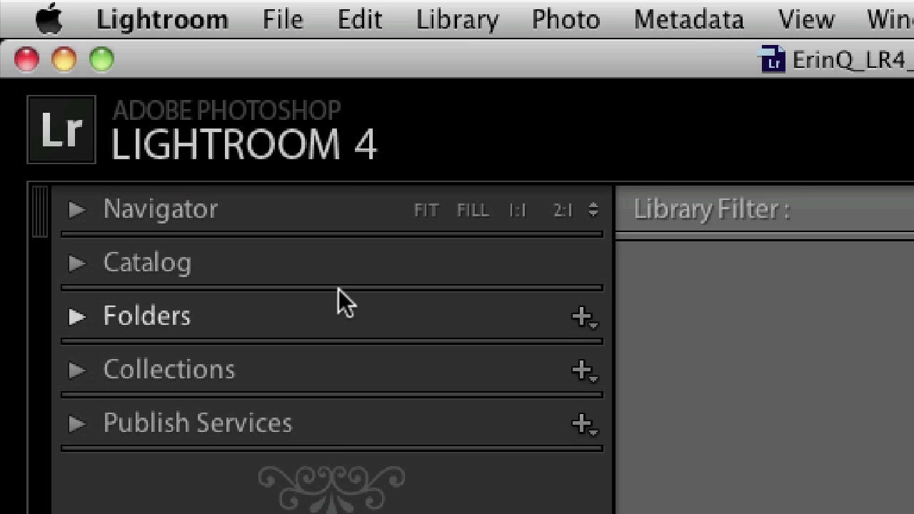
Step: Bring up Import Photos and Video from the File menu
click(266, 25)
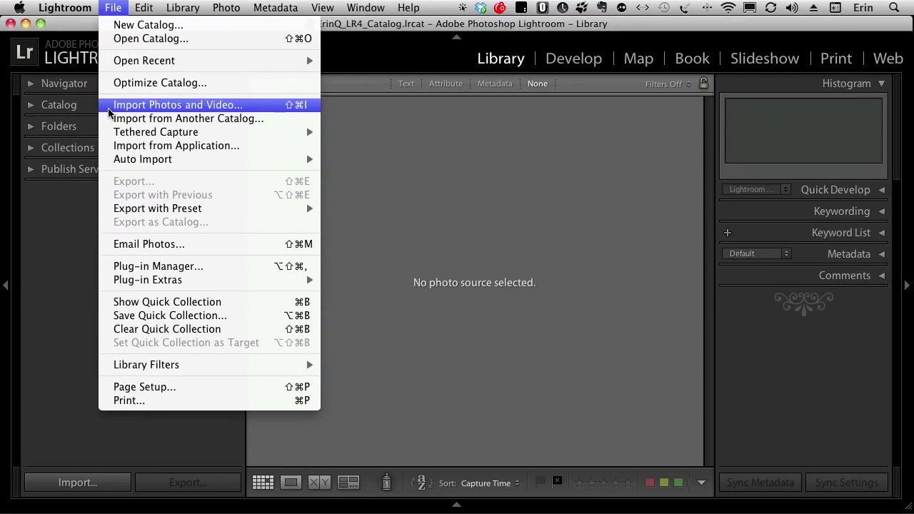
click(109, 107)
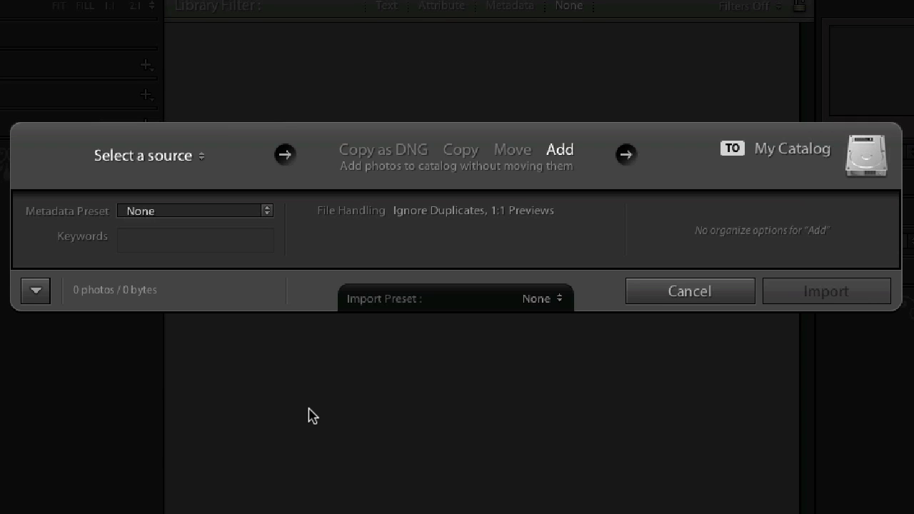
Step: Expand the Import dialog with Show More Options so the source drives are listed
click(41, 299)
click(41, 299)
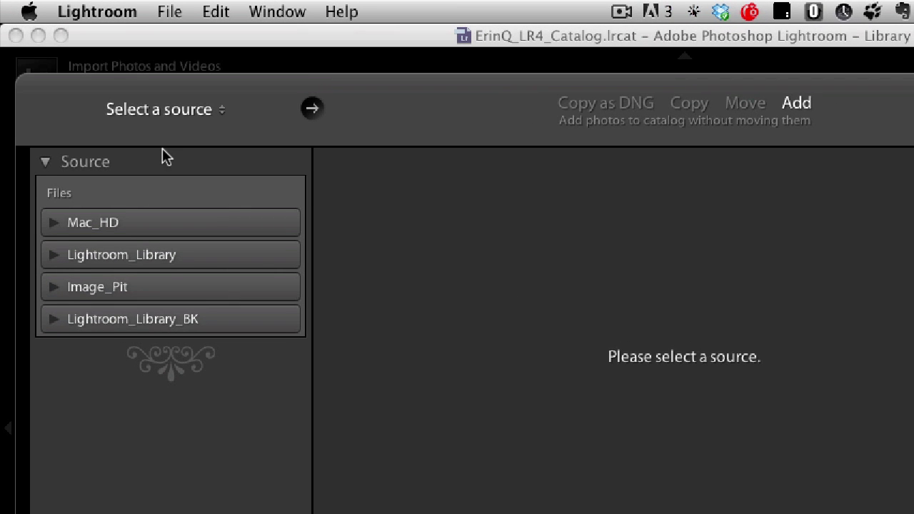
Step: Expand Mac_HD > Users > home folder and try Pictures and My Photos as import sources
click(54, 224)
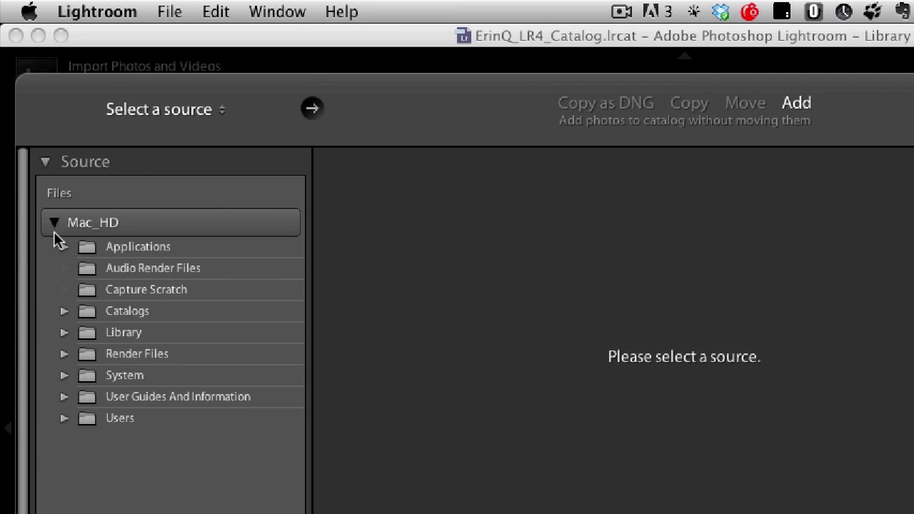
click(60, 421)
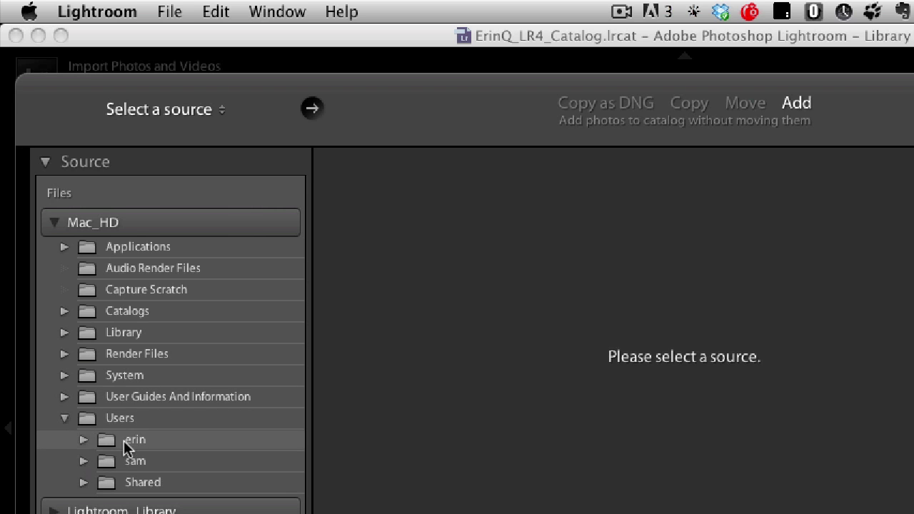
click(135, 440)
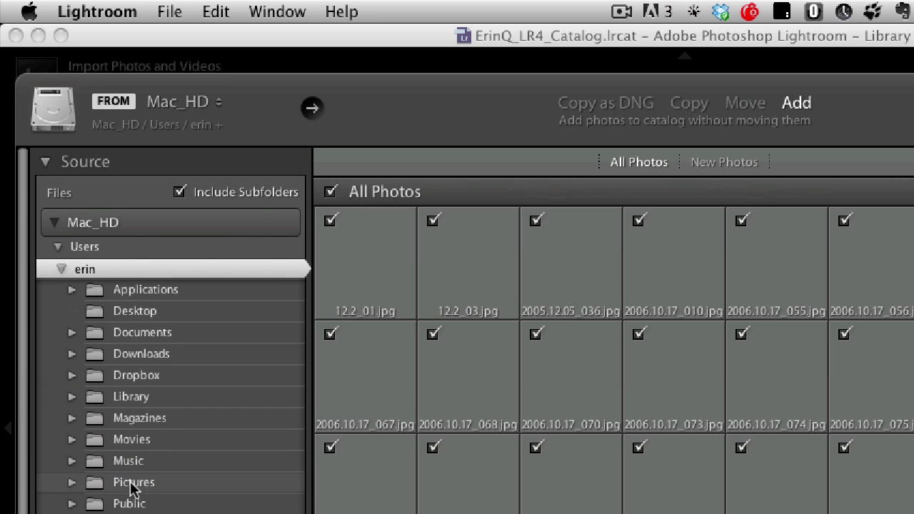
click(159, 486)
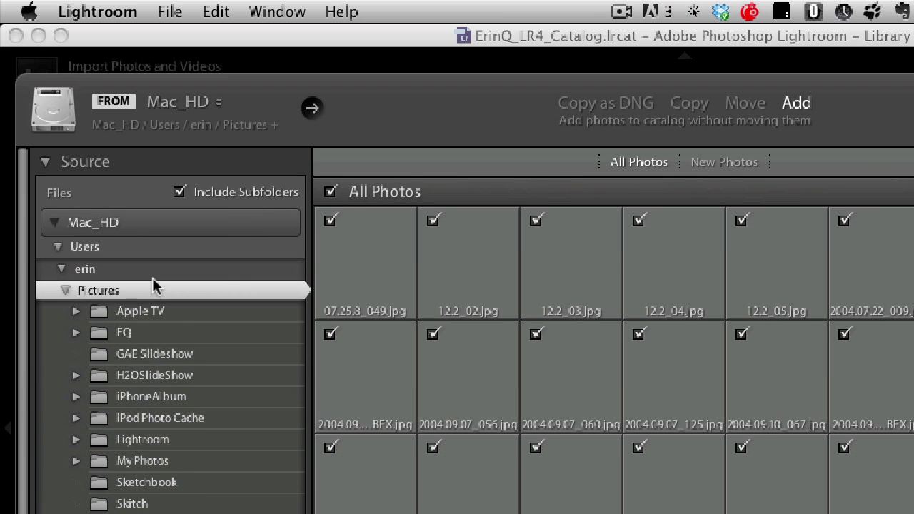
click(151, 462)
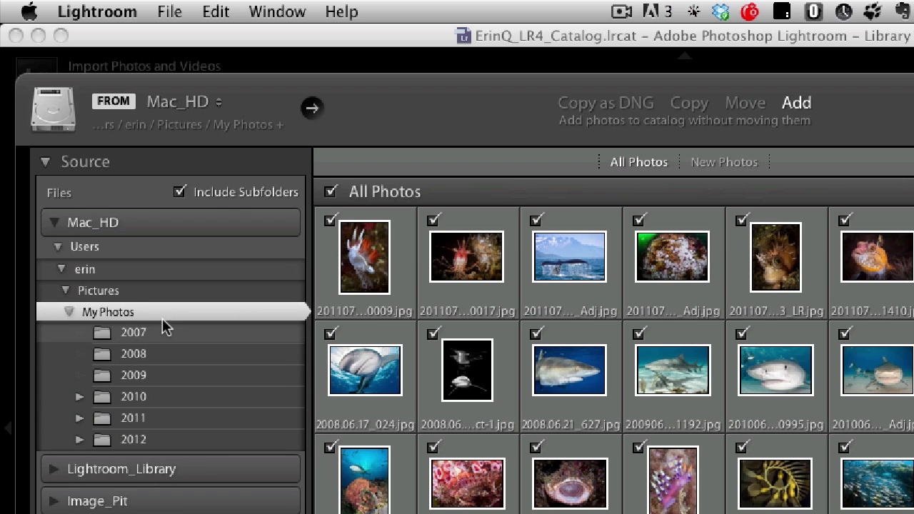
click(118, 308)
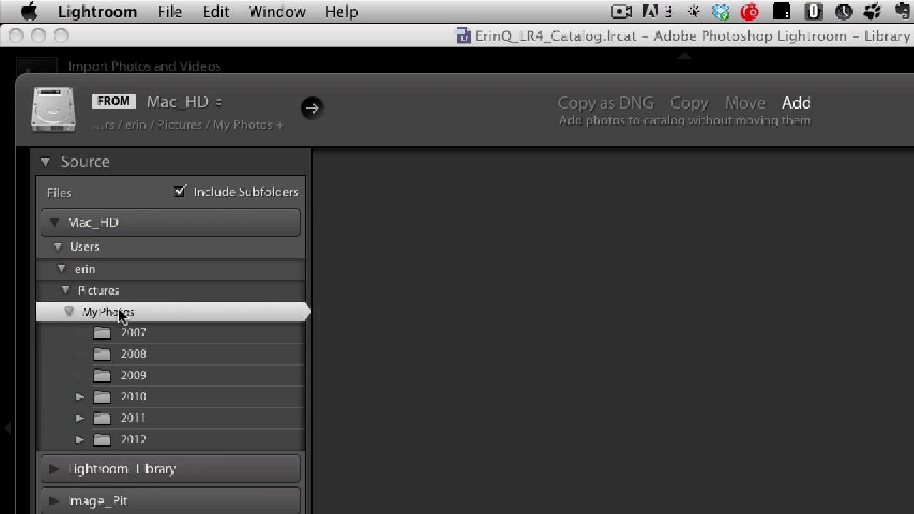
click(132, 460)
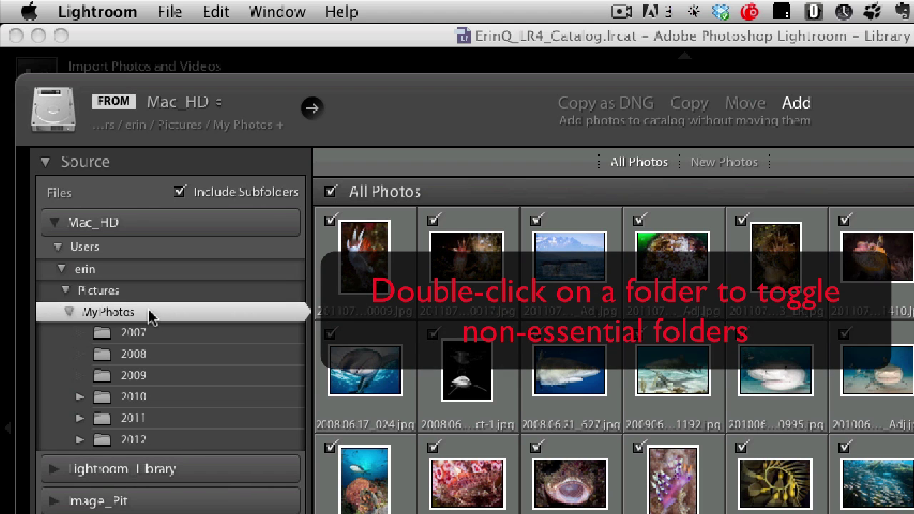
click(132, 290)
double_click(132, 290)
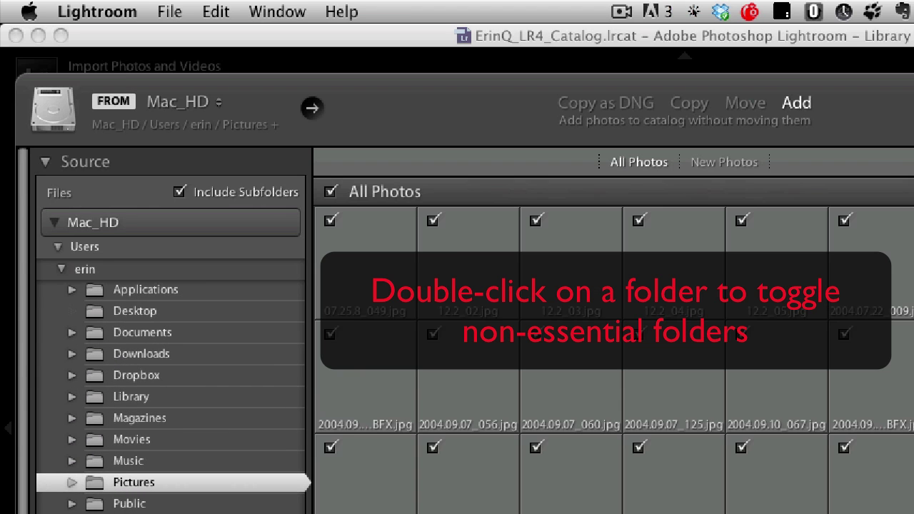
double_click(133, 270)
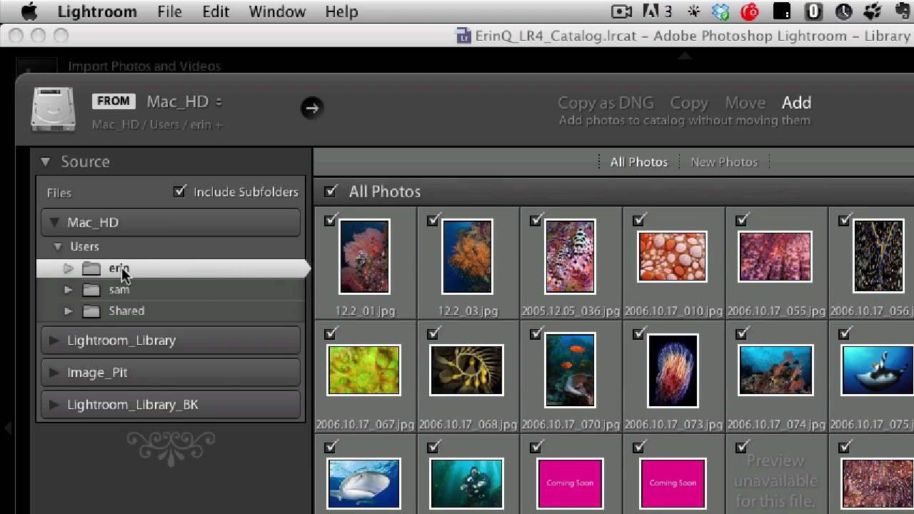
Step: Collapse the folder tree, then re-expand Mac_HD > Users > Pictures and select My Photos
click(68, 268)
click(58, 246)
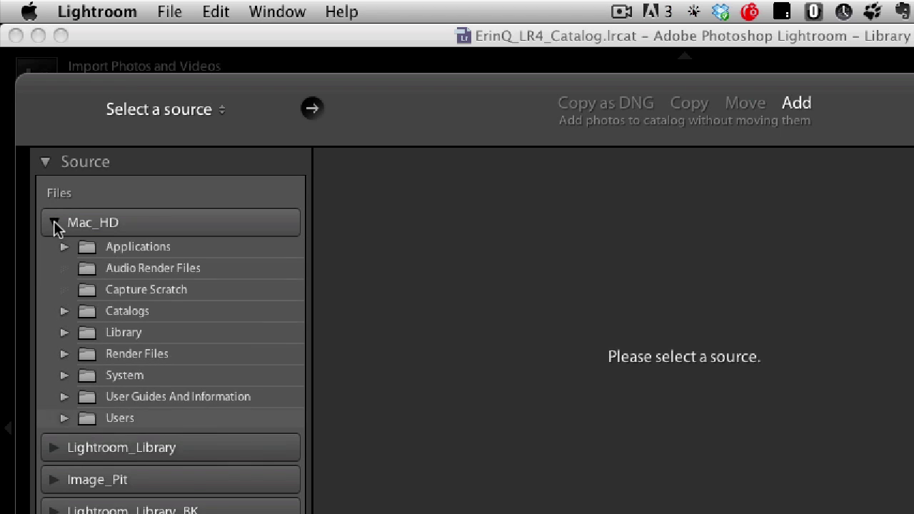
click(53, 223)
click(53, 227)
click(63, 418)
click(147, 443)
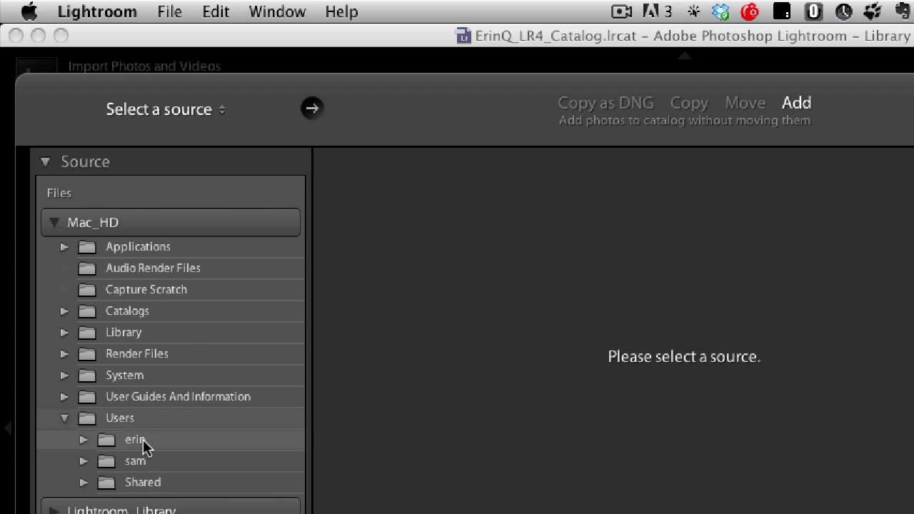
click(147, 486)
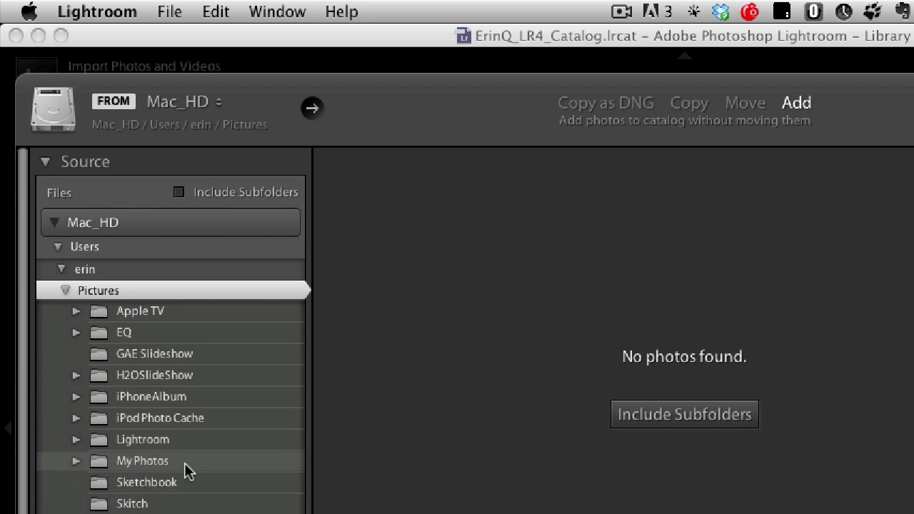
click(188, 467)
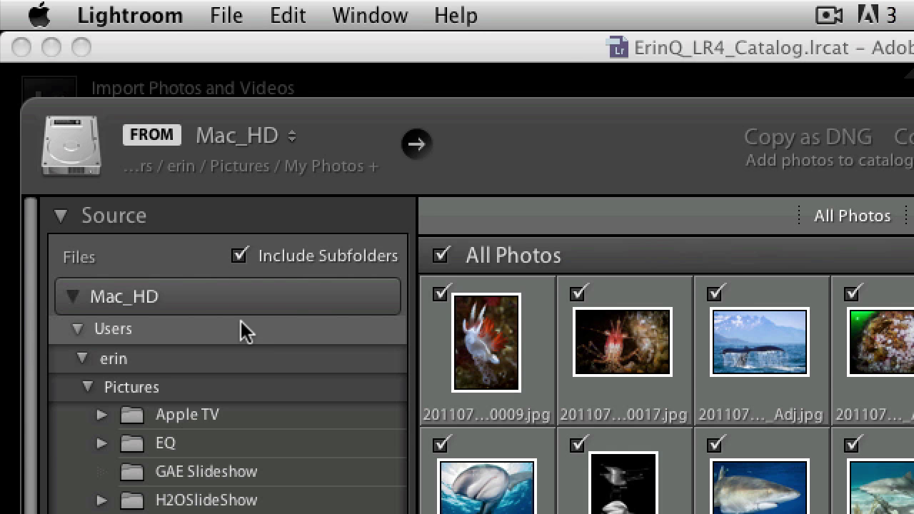
Step: Collapse the Mac_HD folder tree and show the FROM source menu
click(71, 294)
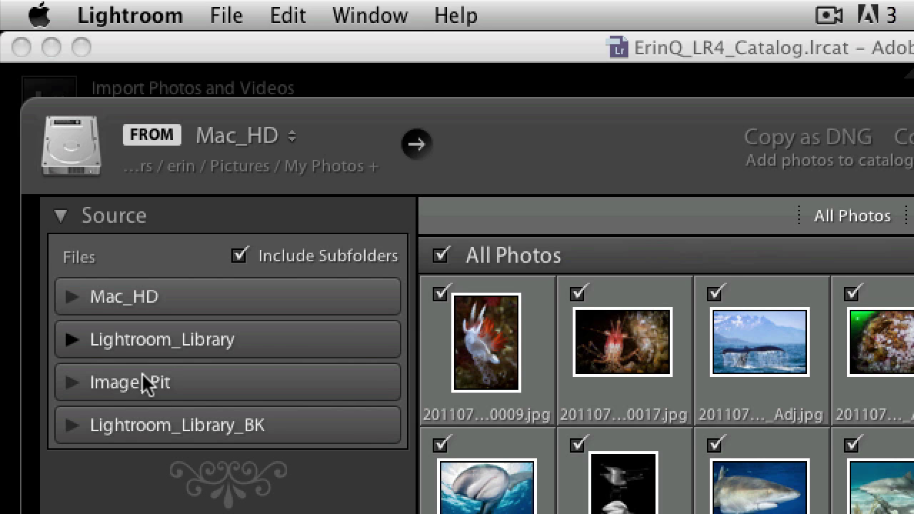
click(418, 147)
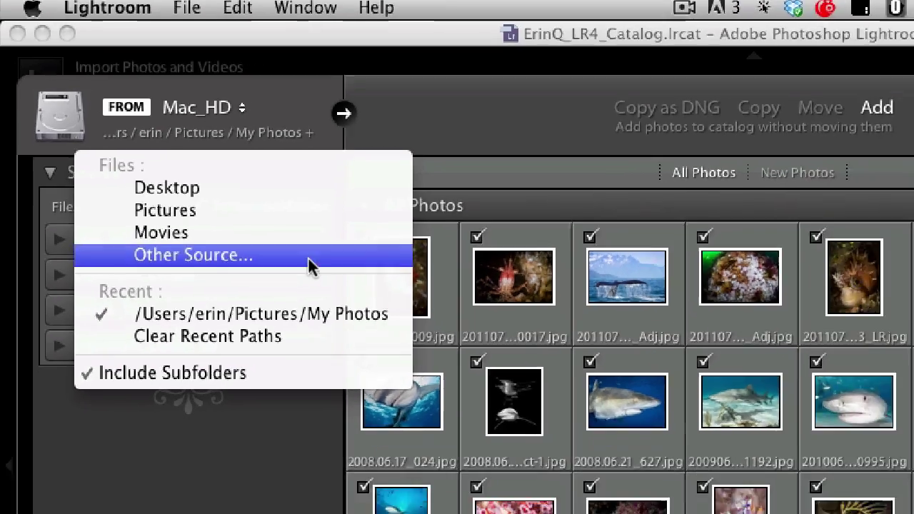
Step: Choose Other Source and navigate the folder chooser to Pictures
click(371, 318)
click(68, 299)
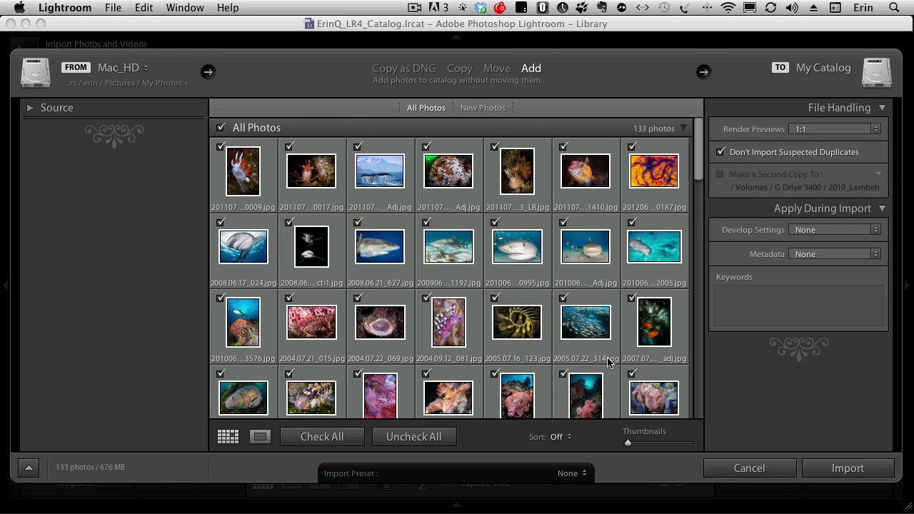
Step: Exclude eight sample photos, then use Uncheck All and Check All to include all 133
click(494, 298)
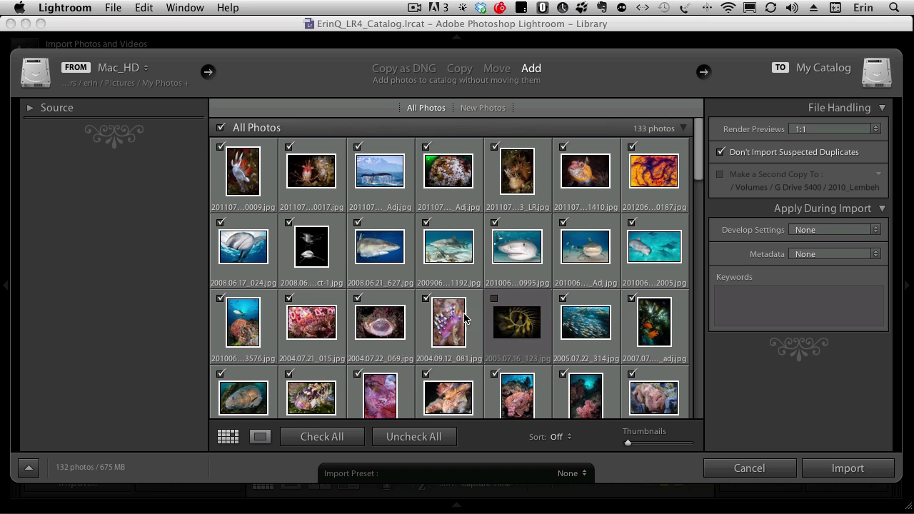
click(289, 298)
click(426, 374)
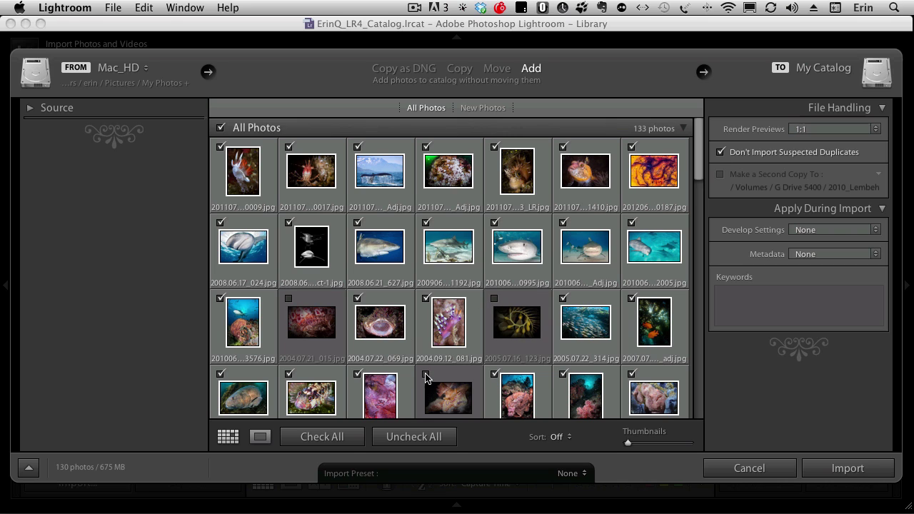
click(289, 146)
click(357, 146)
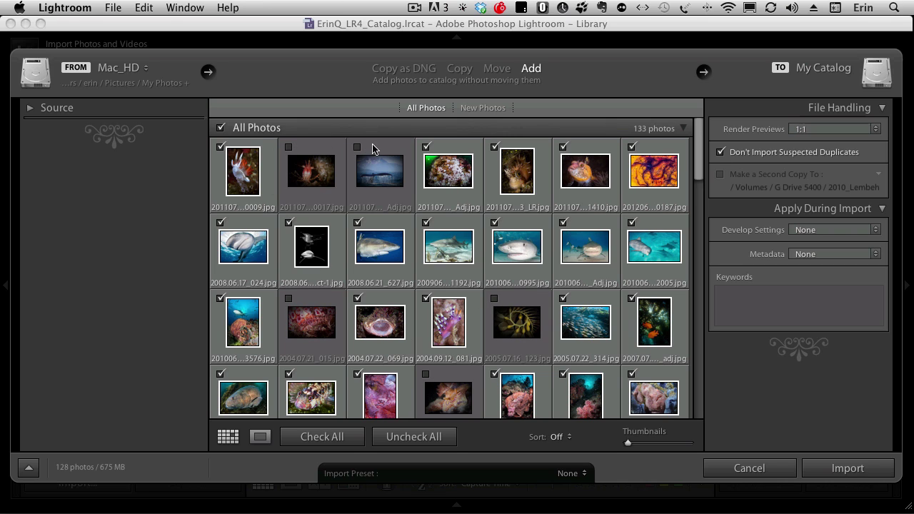
click(426, 147)
click(494, 146)
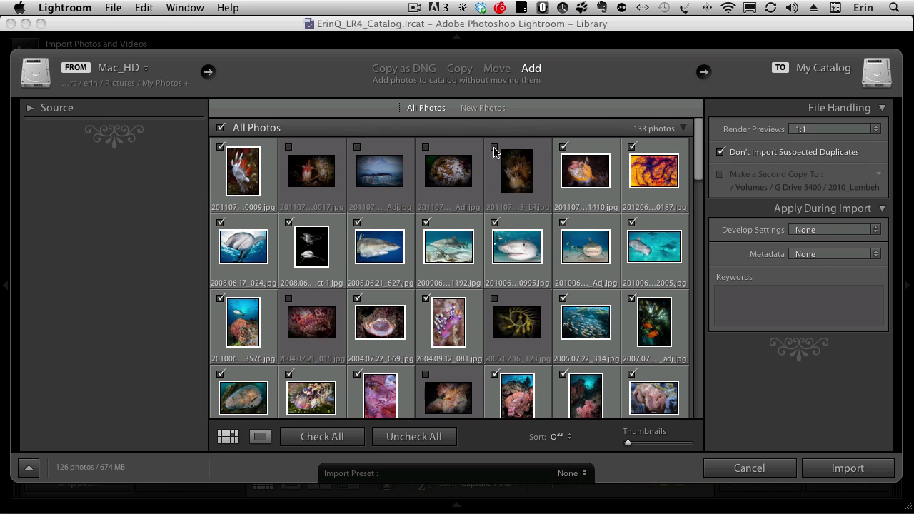
click(632, 222)
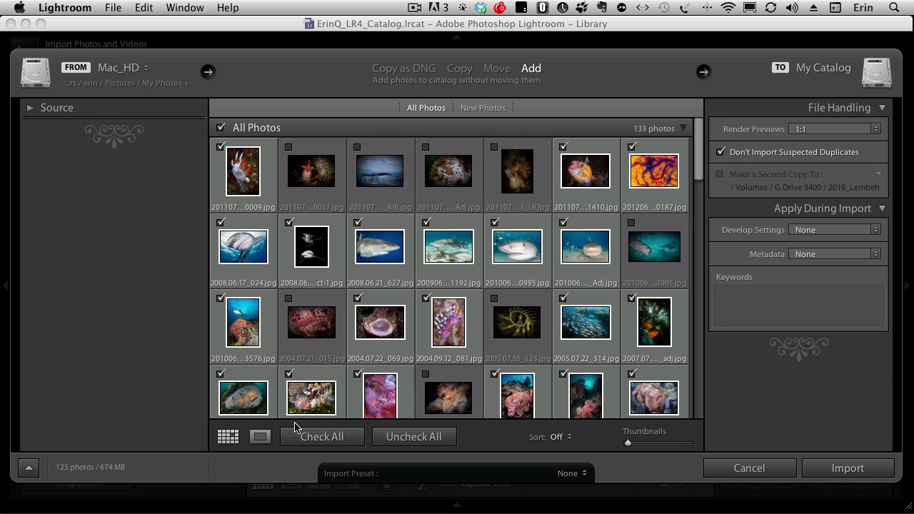
click(414, 443)
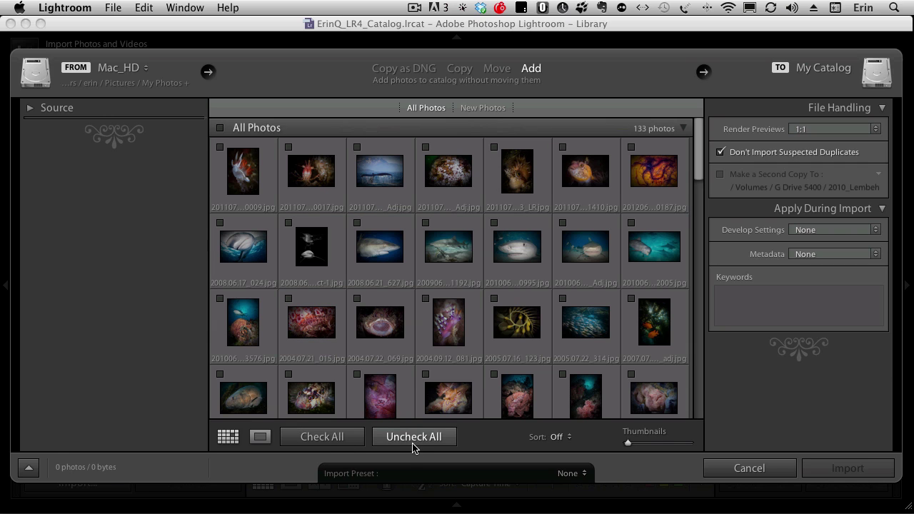
click(352, 437)
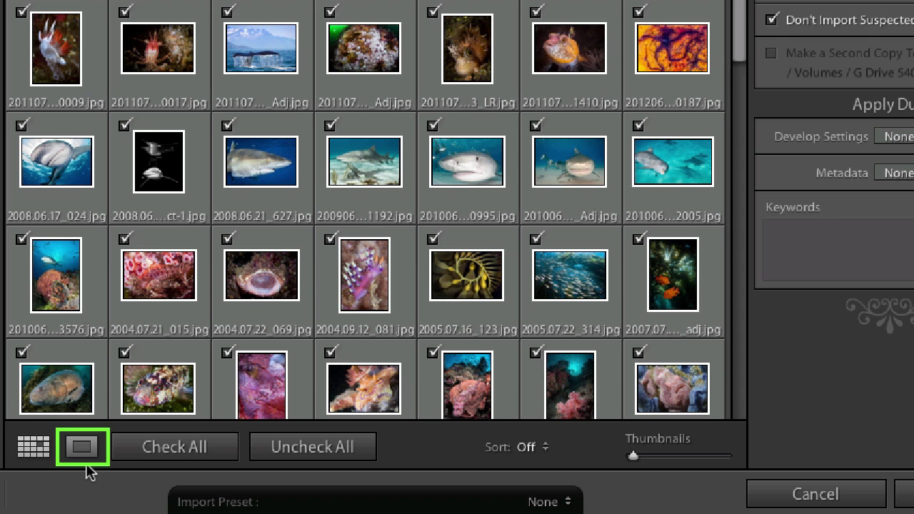
click(86, 453)
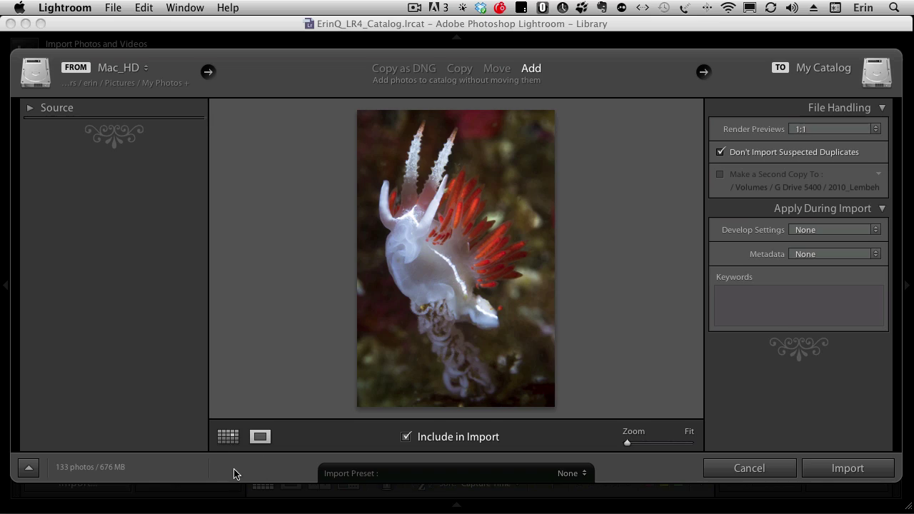
click(228, 436)
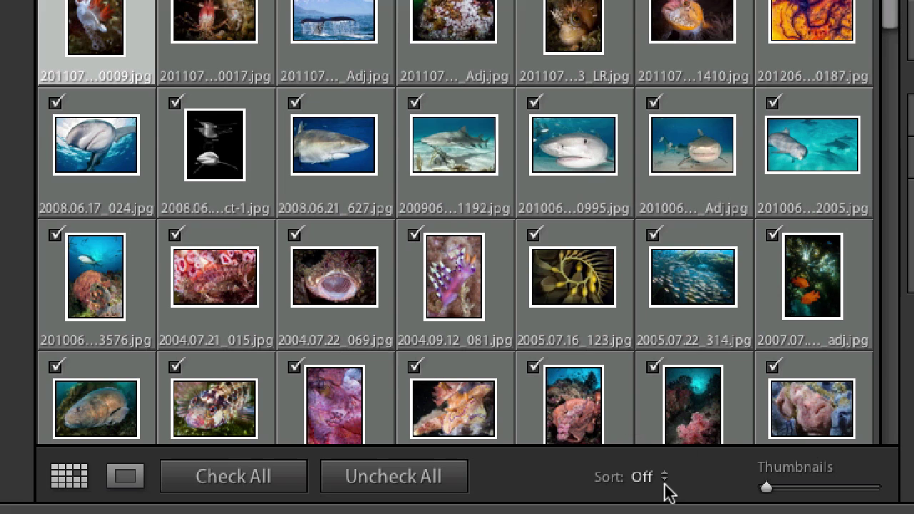
click(665, 485)
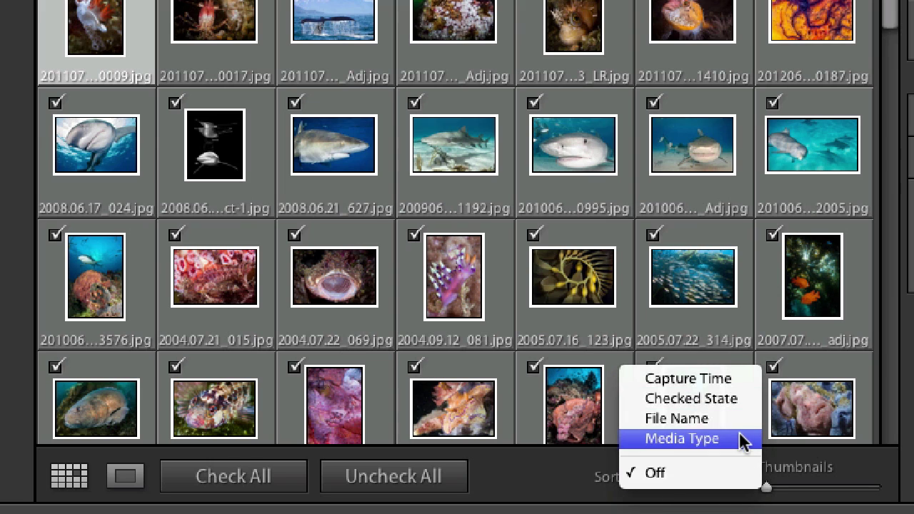
click(737, 474)
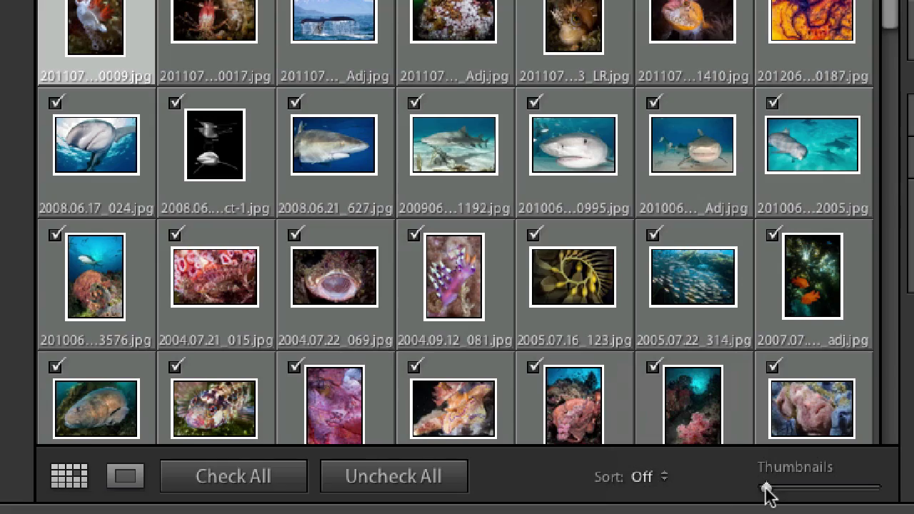
drag(767, 490, 843, 490)
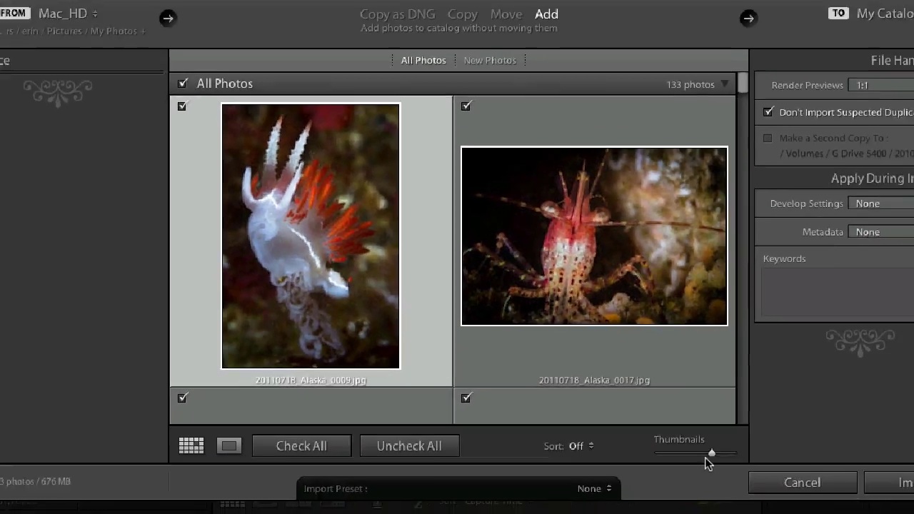
drag(705, 457, 648, 456)
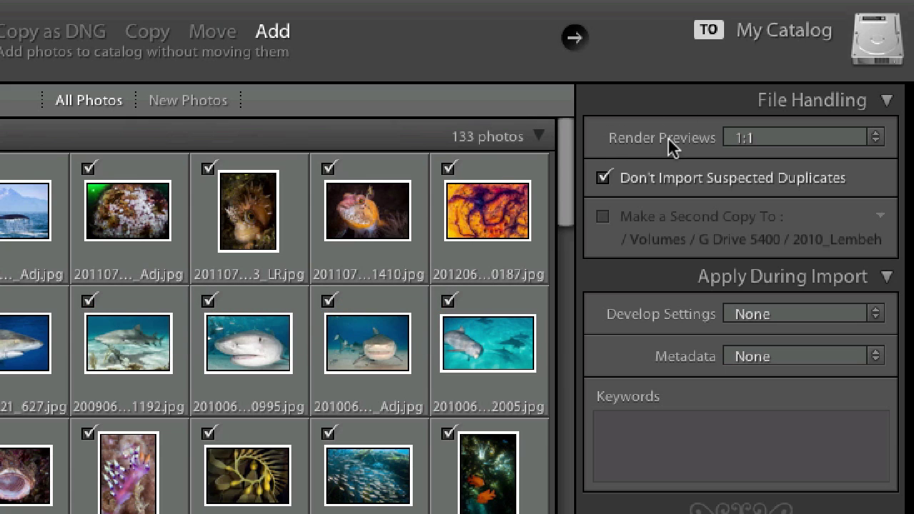
Step: Show the Render Previews choices: Minimal, Embedded & Sidecar, Standard and 1:1
click(847, 138)
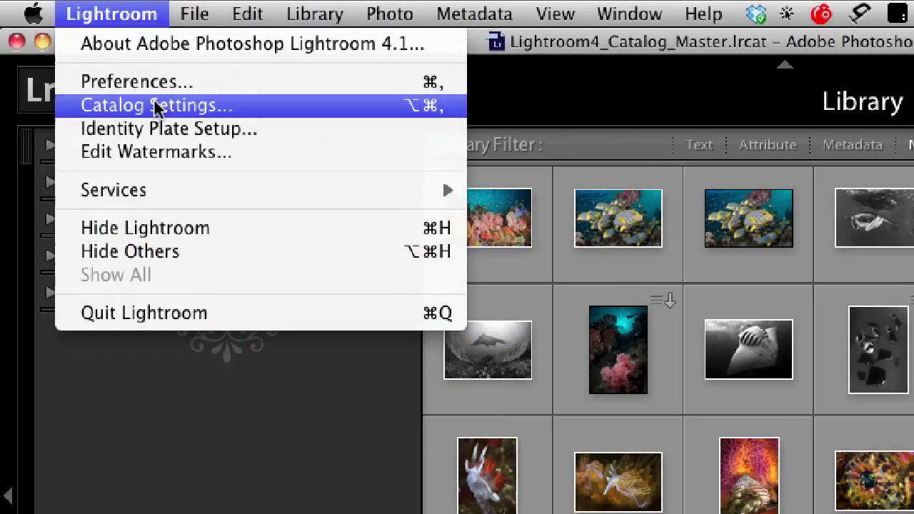
Step: In Catalog Settings, keep Standard Preview Size at 2048 pixels and Preview Quality at Medium
click(157, 108)
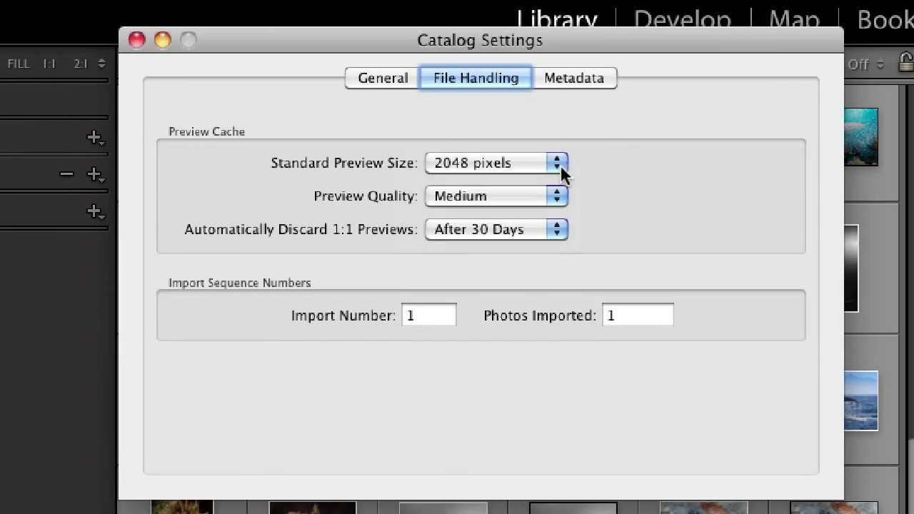
click(558, 163)
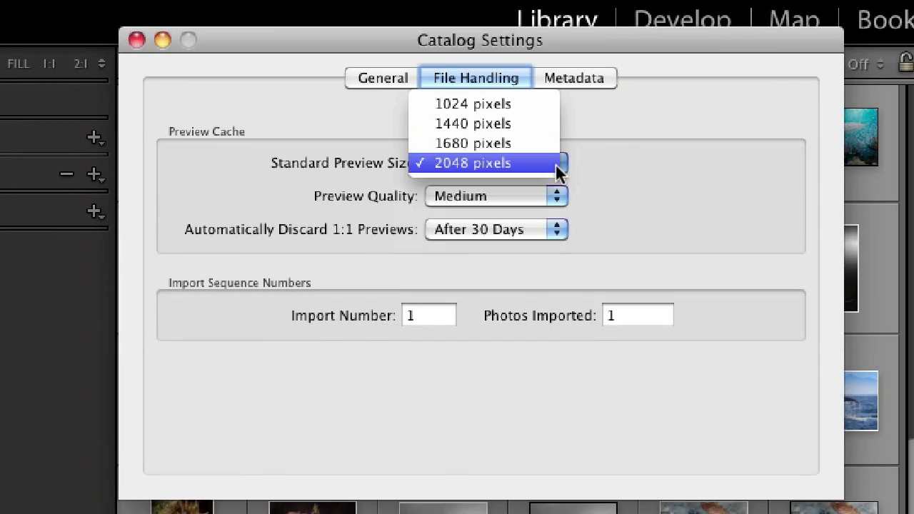
click(556, 164)
click(560, 195)
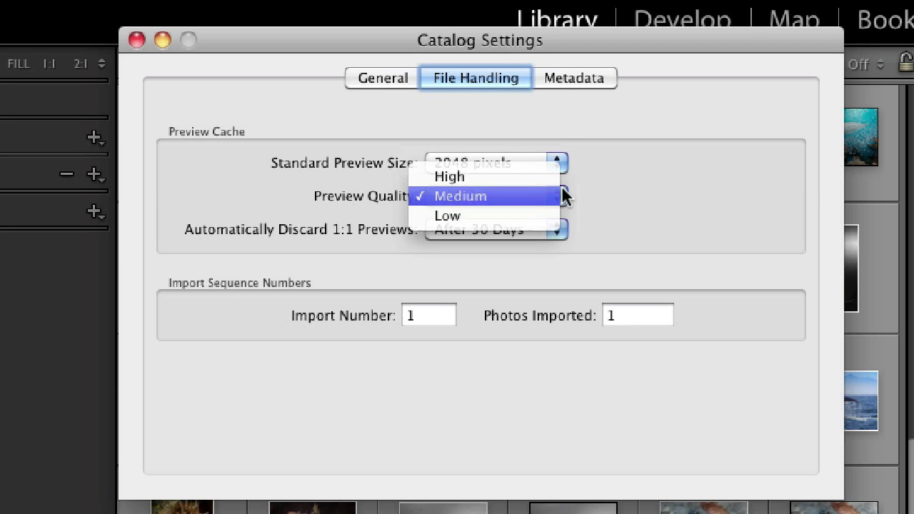
click(563, 197)
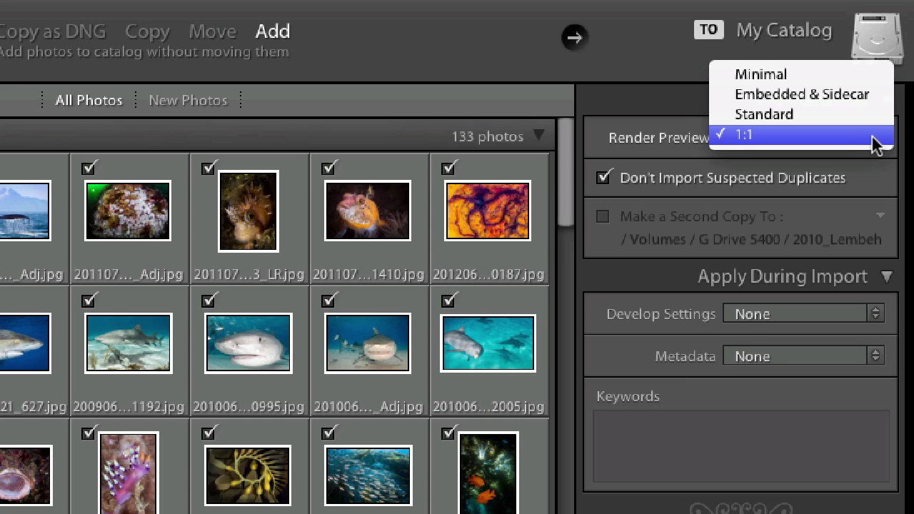
Step: Keep 1:1 previews, exclude three shark photos, then include them again
click(854, 188)
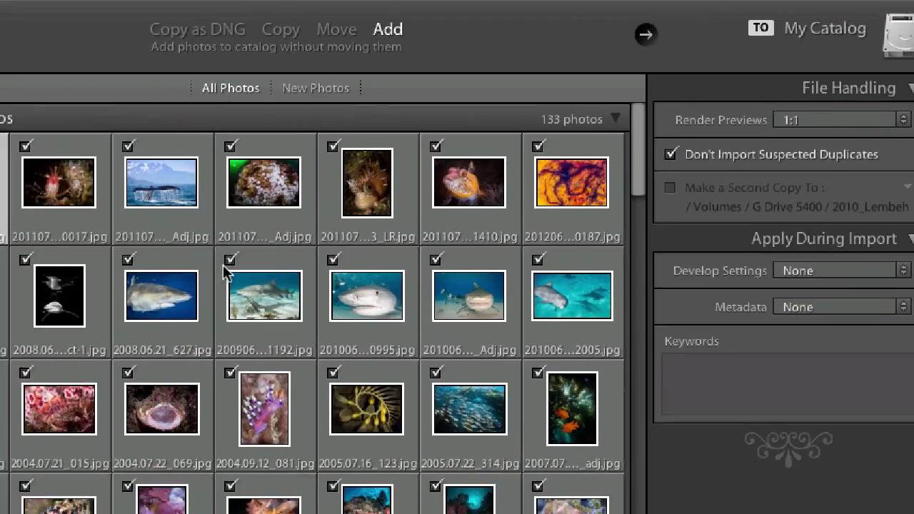
click(108, 295)
click(2, 295)
click(108, 240)
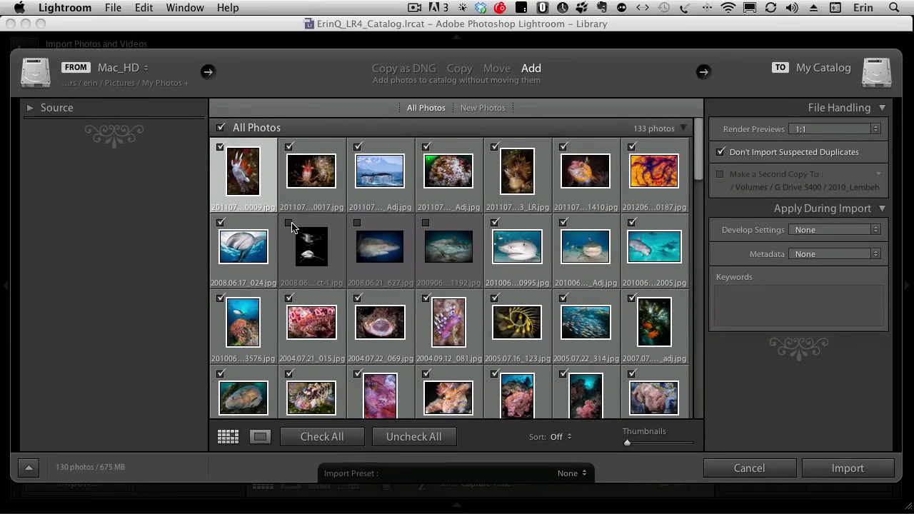
click(288, 223)
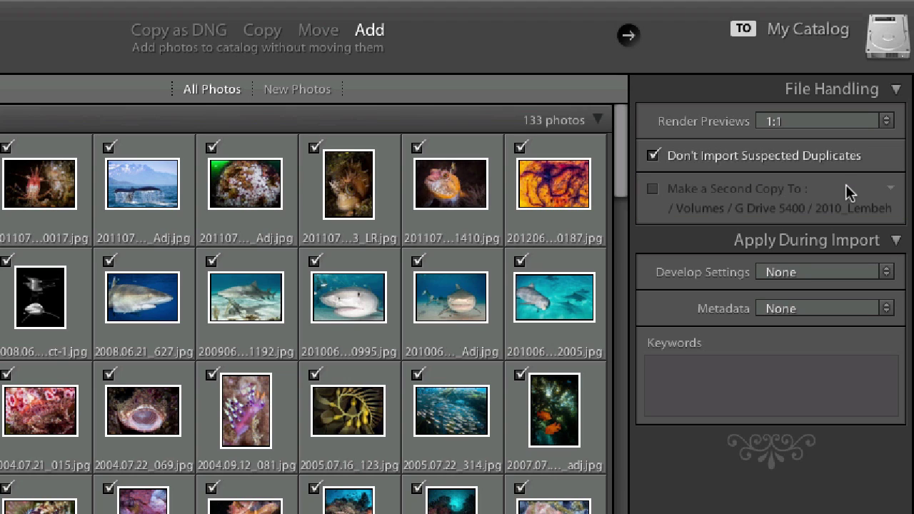
click(896, 240)
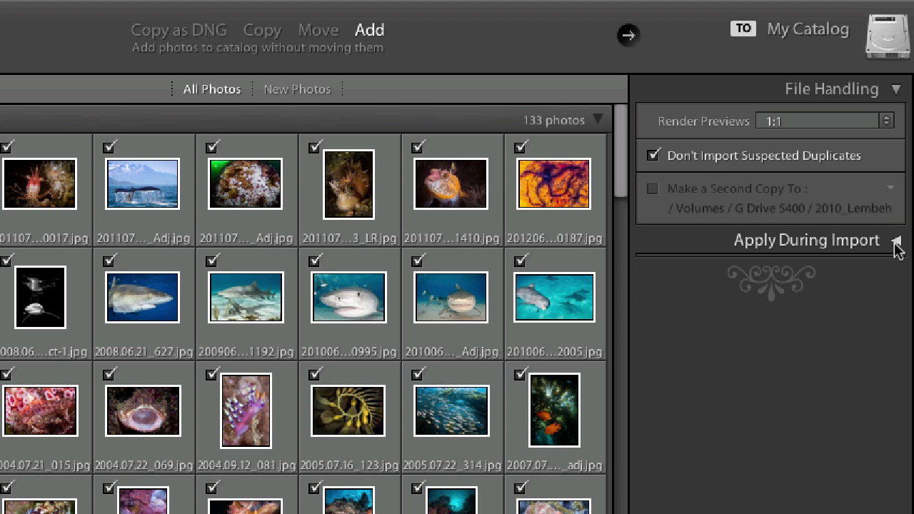
click(896, 241)
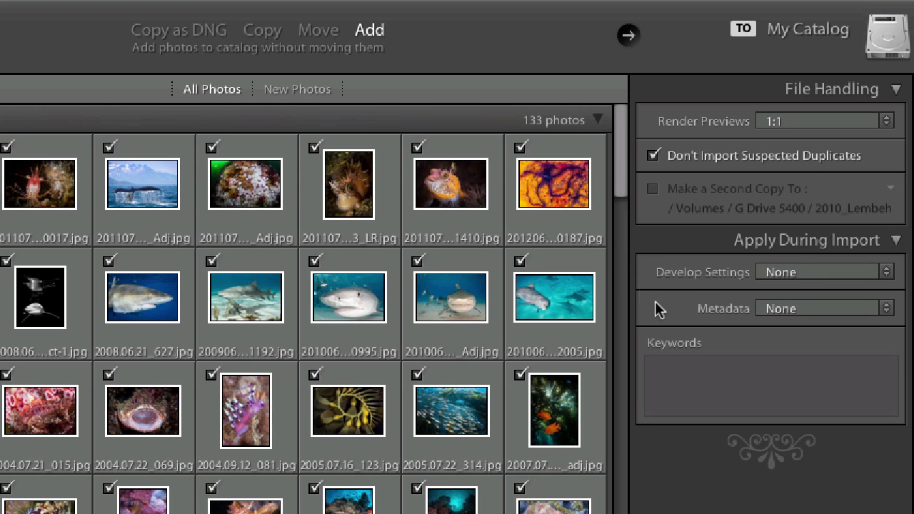
click(885, 273)
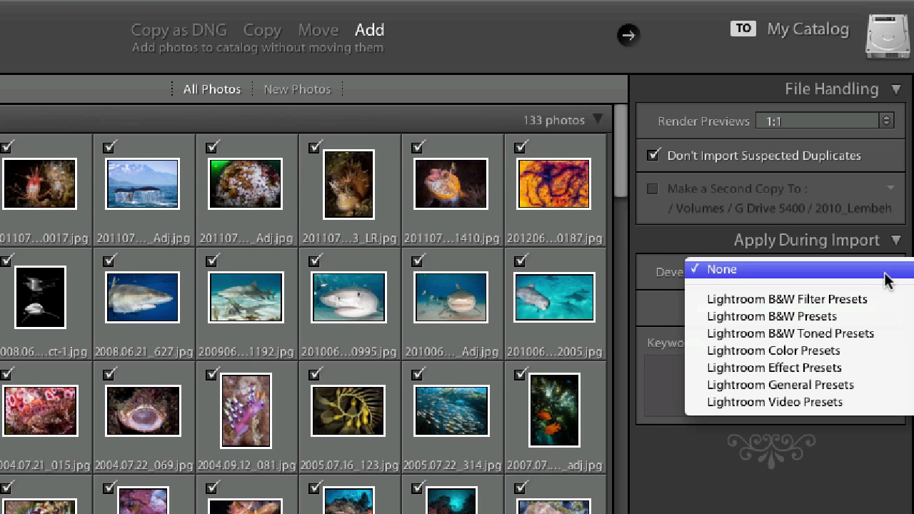
mouse_move(886, 300)
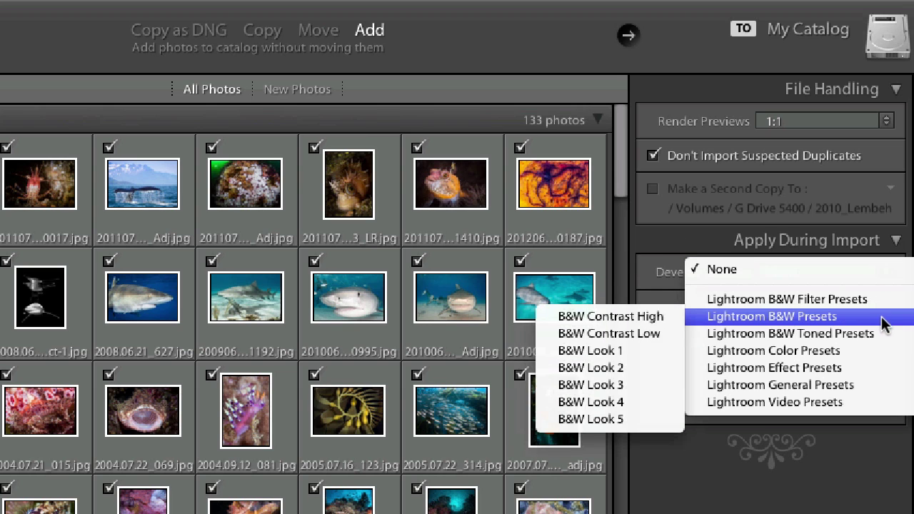
mouse_move(886, 335)
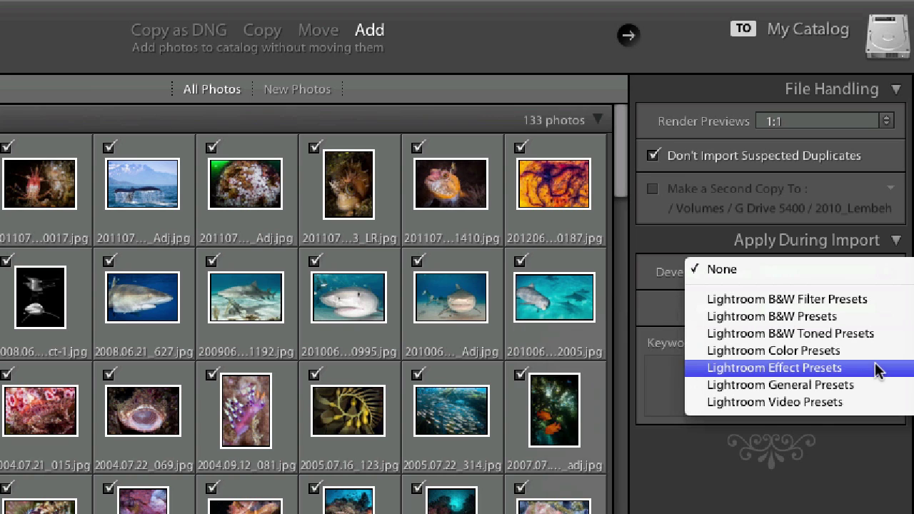
mouse_move(876, 368)
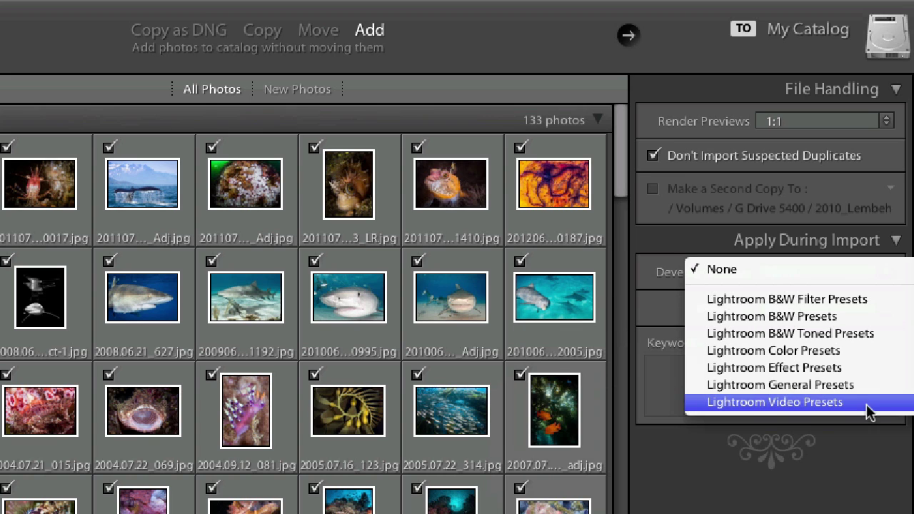
click(832, 269)
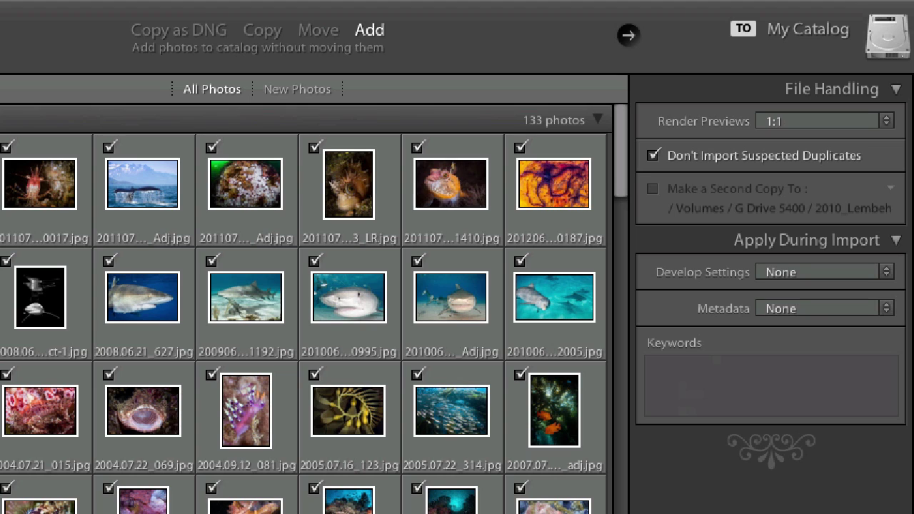
Step: Create a 'My Copyright' metadata preset with copyright '© me', Copyrighted status, and usage terms 'Not unless I say so'
click(887, 310)
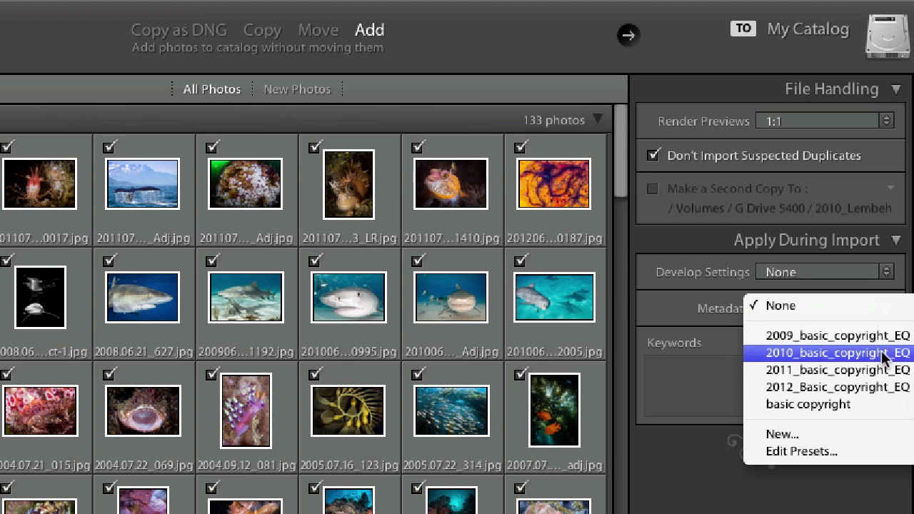
click(893, 444)
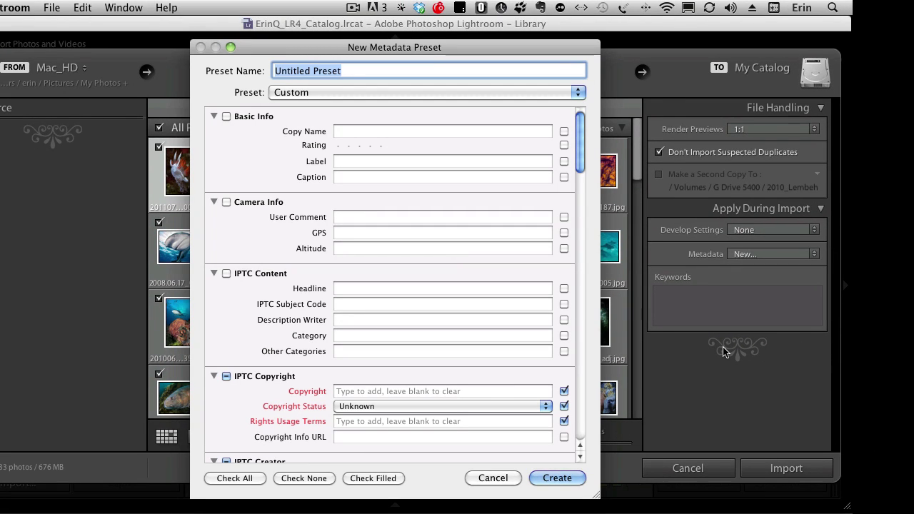
text(My Cop)
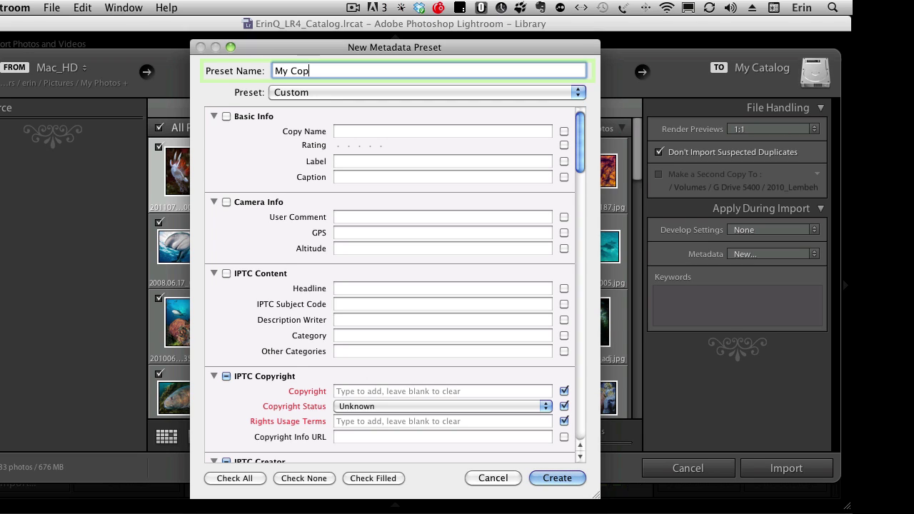
text(yright)
click(443, 392)
text(© me)
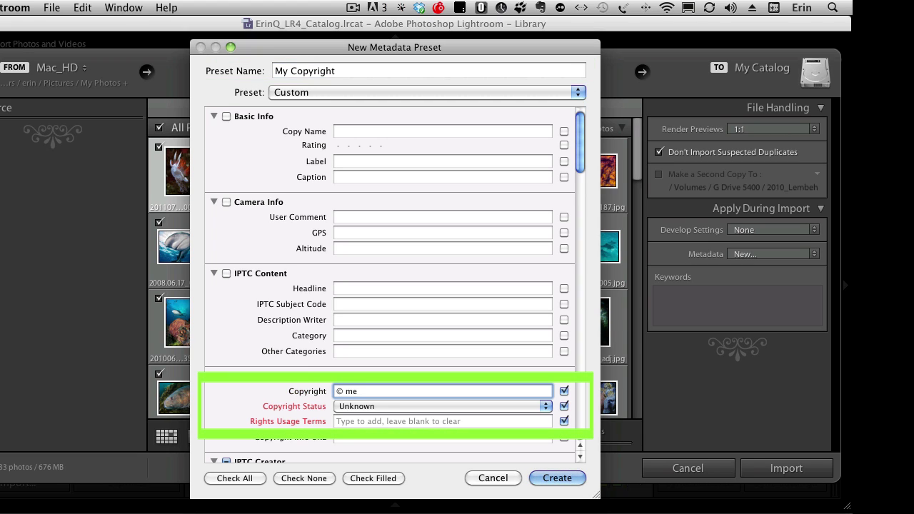
key(Tab)
text(Not unl)
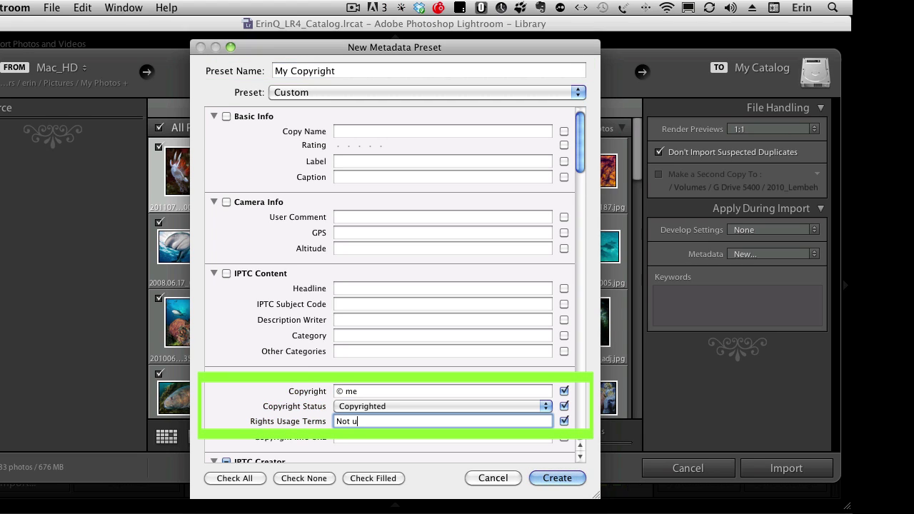
text(ess I say so)
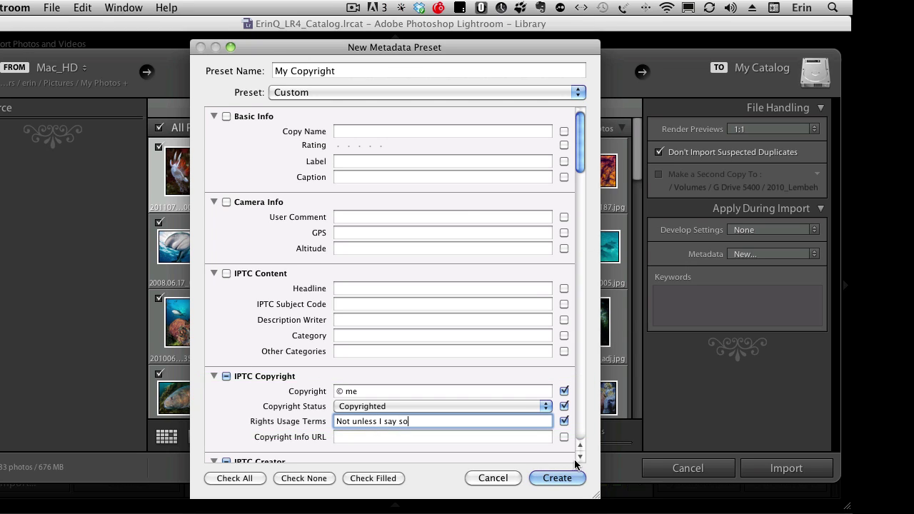
click(558, 478)
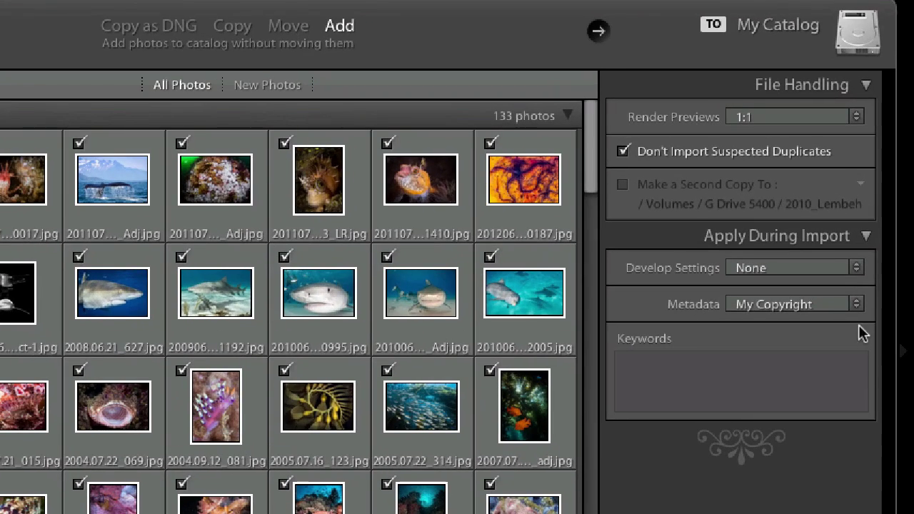
Step: Confirm My Copyright as the metadata preset applied to this import
click(826, 266)
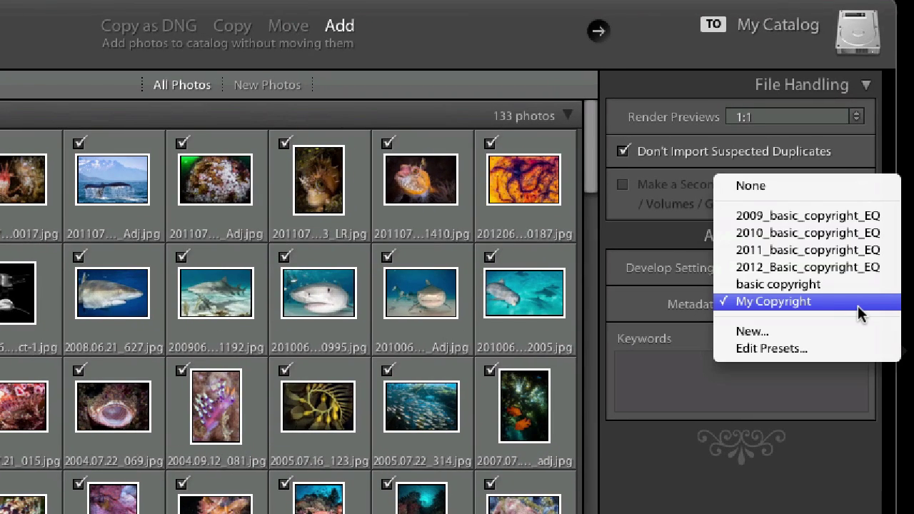
click(807, 400)
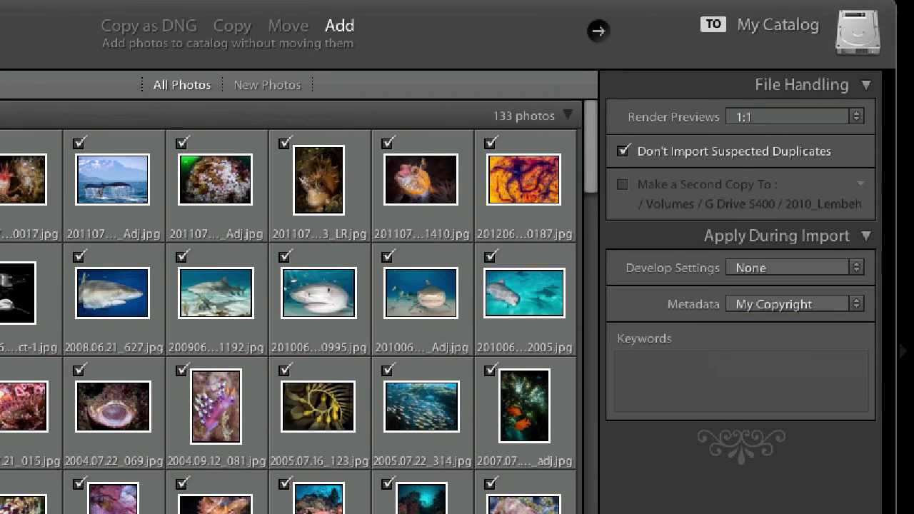
click(695, 384)
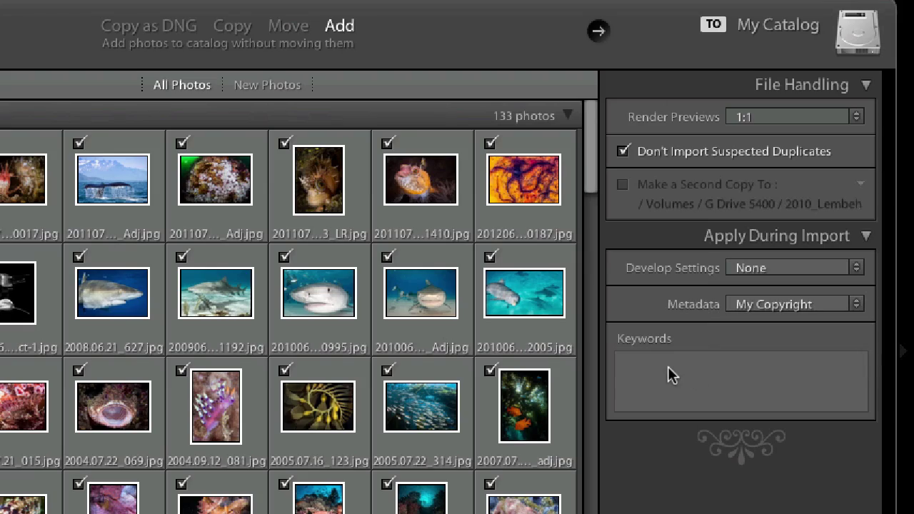
click(676, 404)
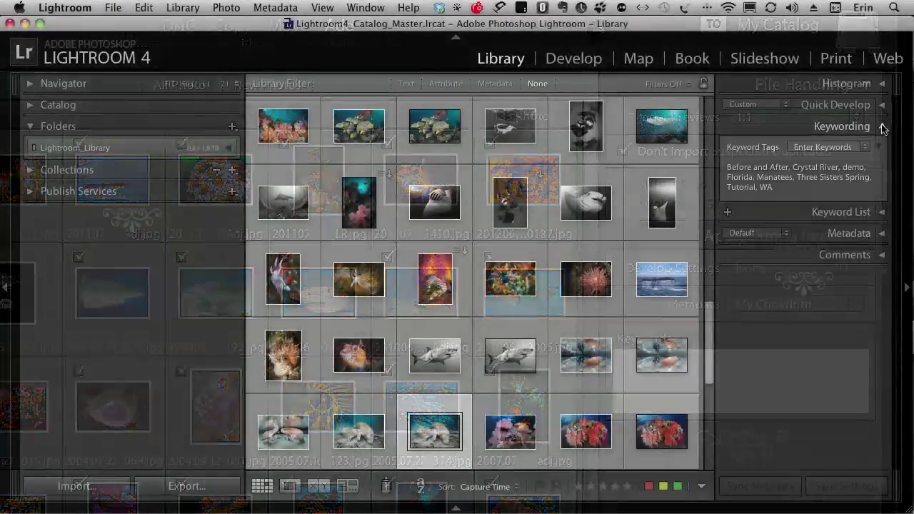
Step: Tag the selected library photo with the Canon 7D keyword
click(883, 127)
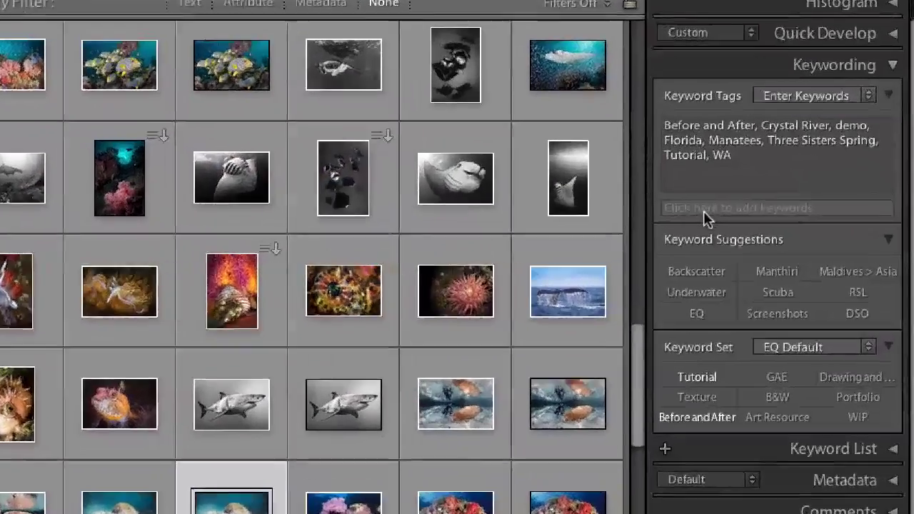
click(733, 222)
text(Canon)
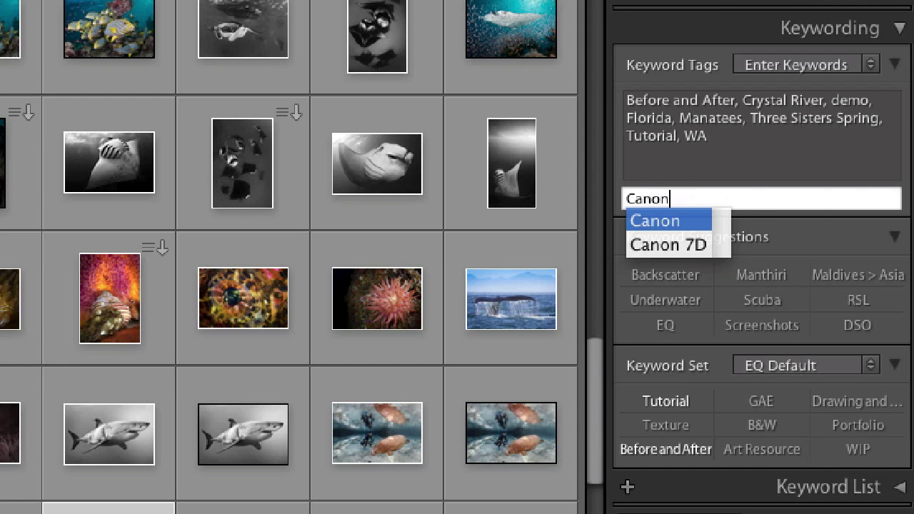
key(Down)
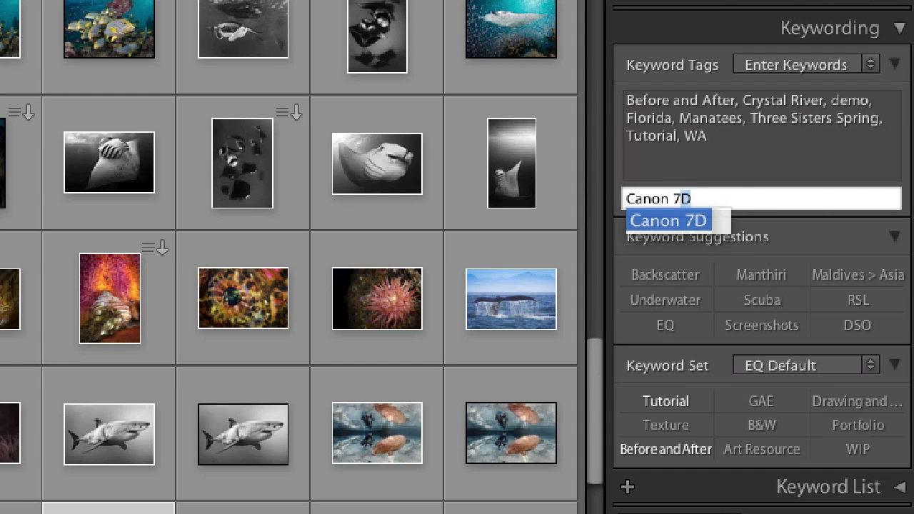
key(Return)
click(895, 64)
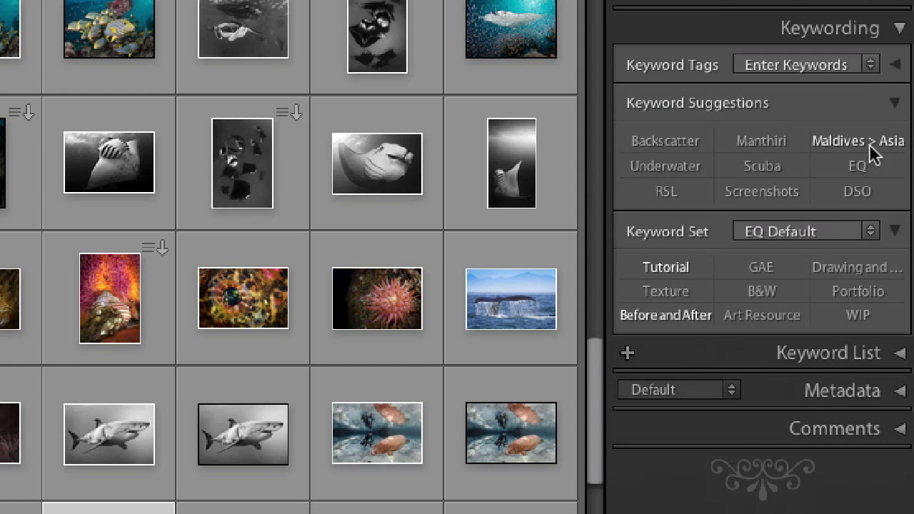
Step: Filter the library to show only photos tagged Canon 7D from the Keyword List
click(899, 352)
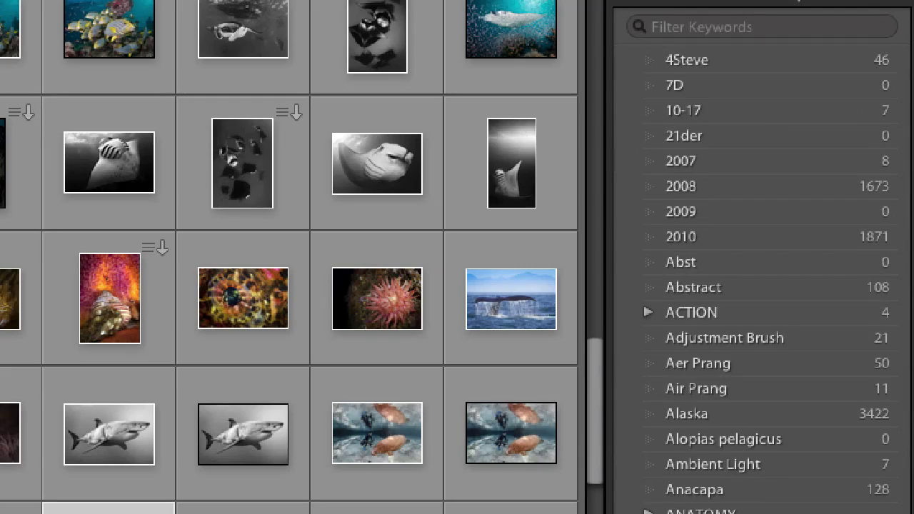
scroll(902, 41, down, 10)
scroll(764, 257, down, 10)
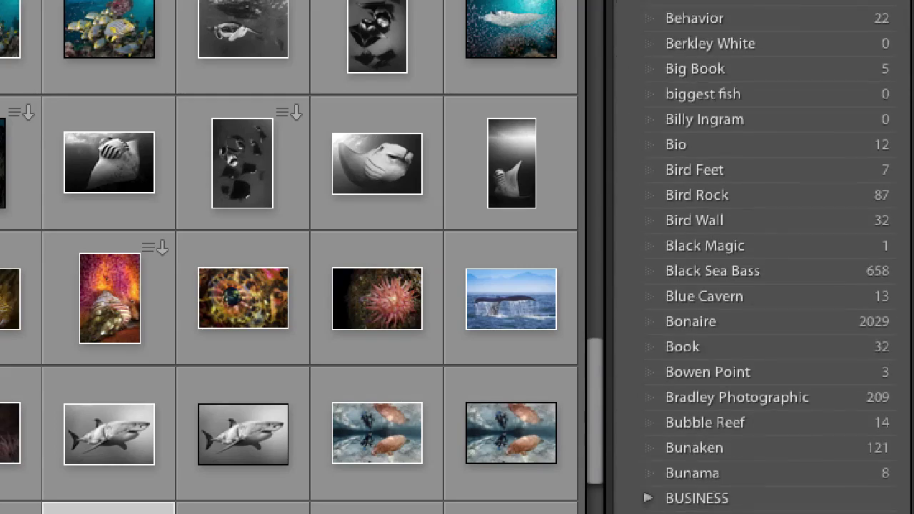
scroll(823, 186, down, 5)
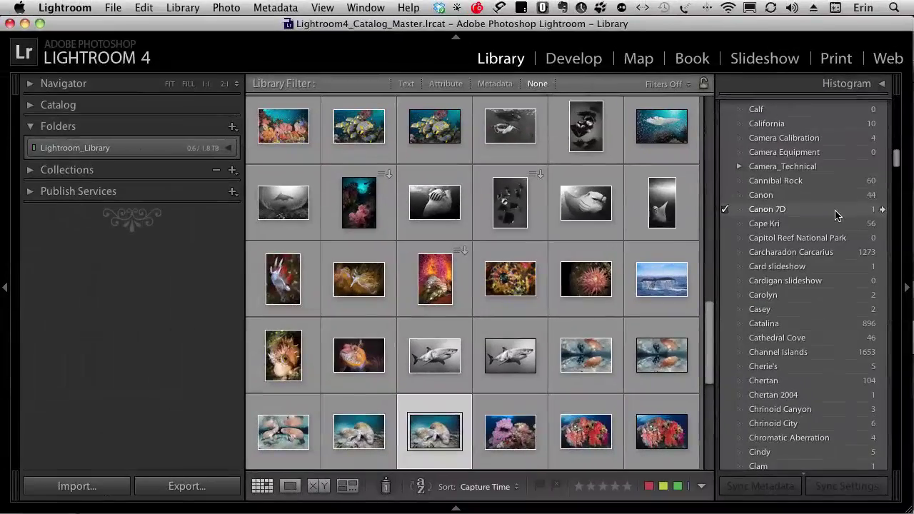
click(881, 209)
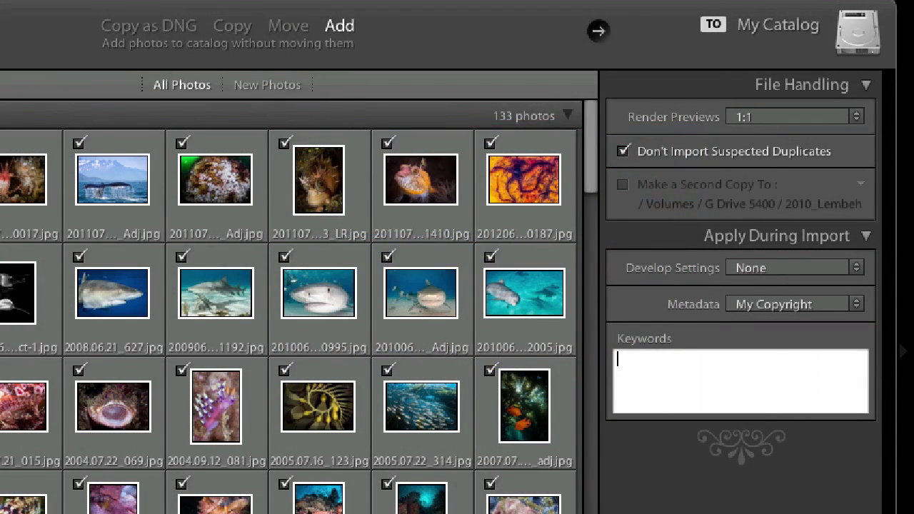
Step: Enter the import keywords Travel, Underwater, 7D and wide angle
text(Travel, Underwate)
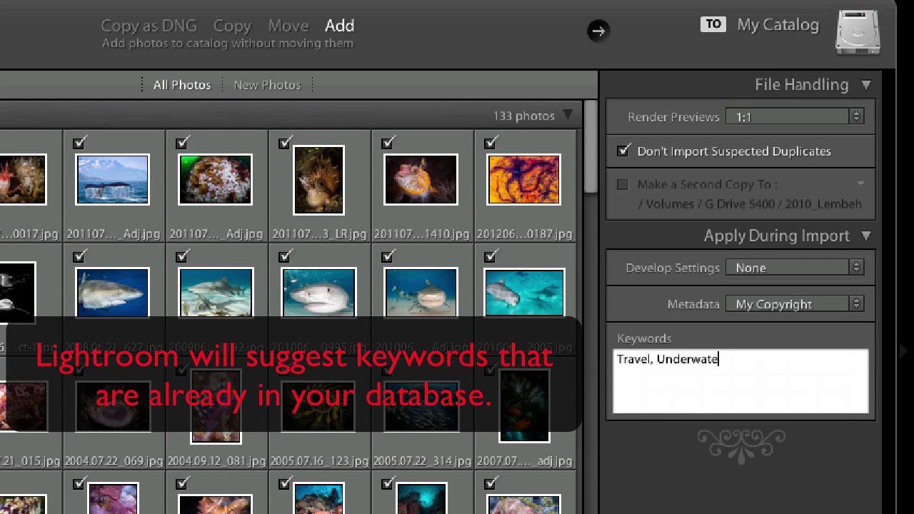
text(r, 7D)
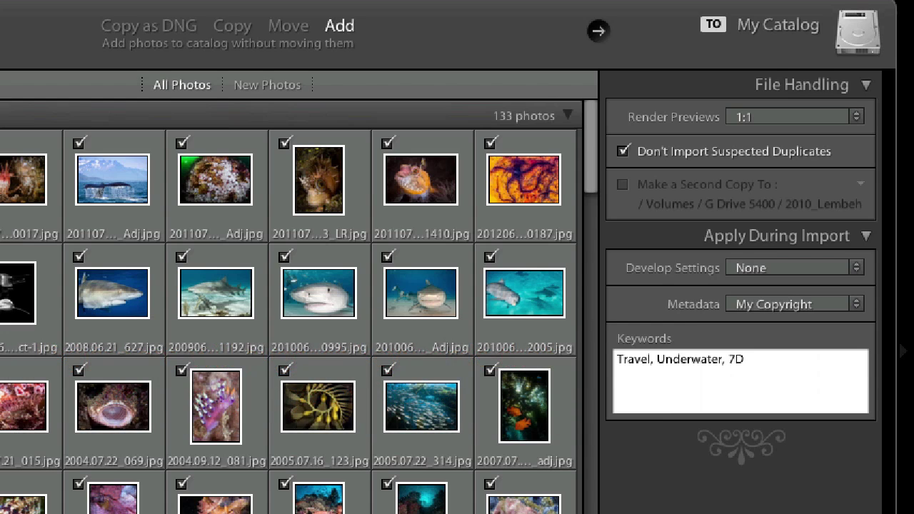
text(, wide angle)
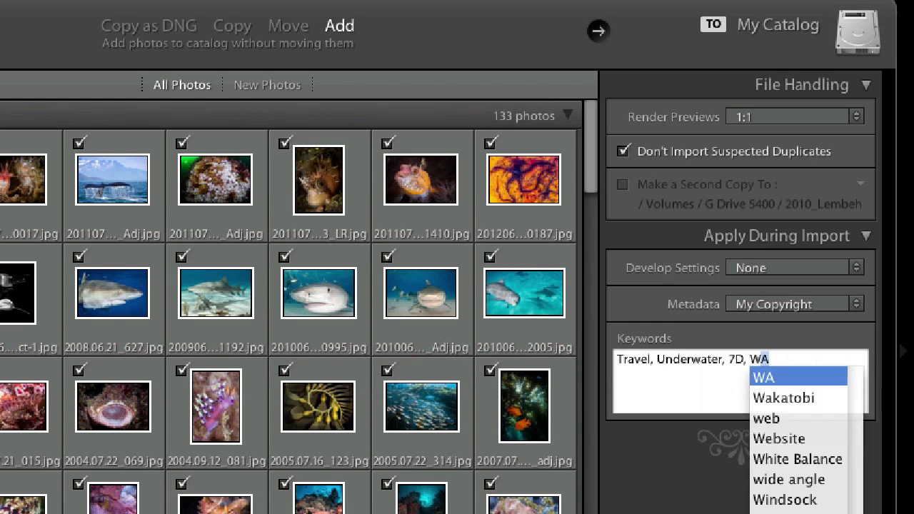
key(Return)
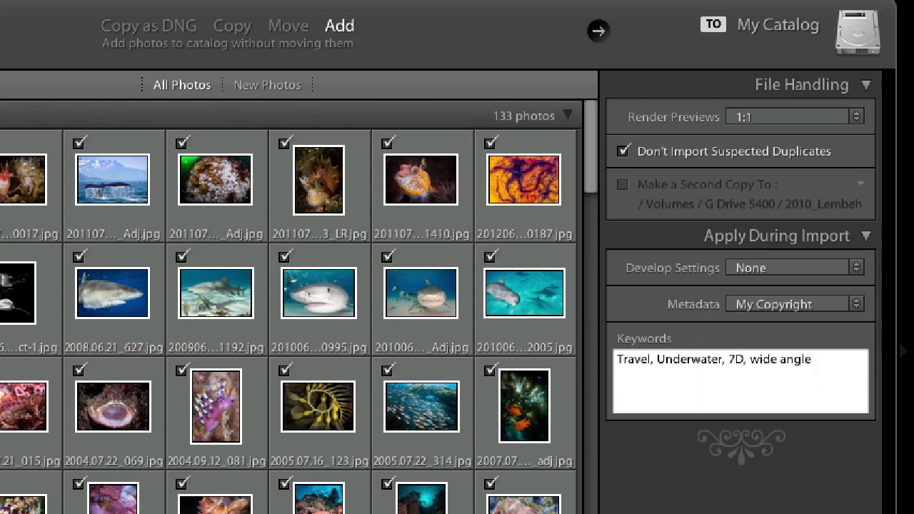
key(Tab)
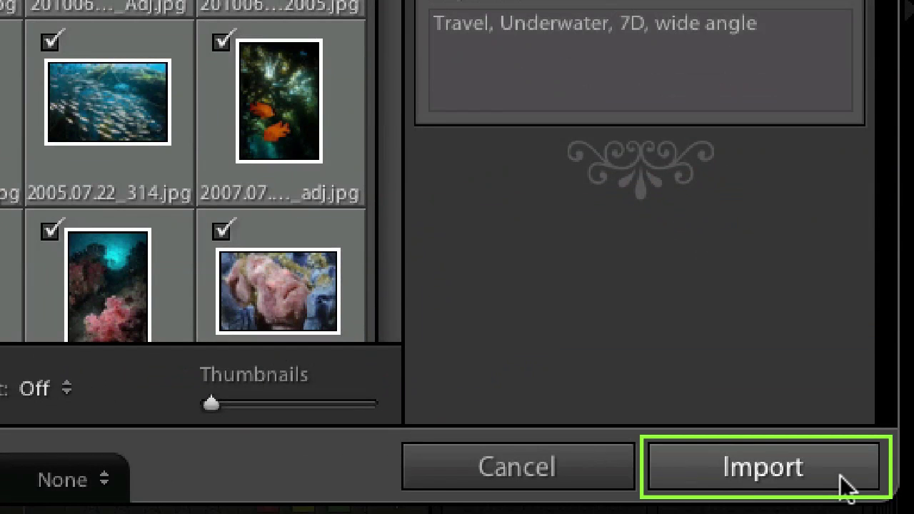
Step: Import the 133 photos, then preview a few in Loupe view starting from the crab photo
click(847, 486)
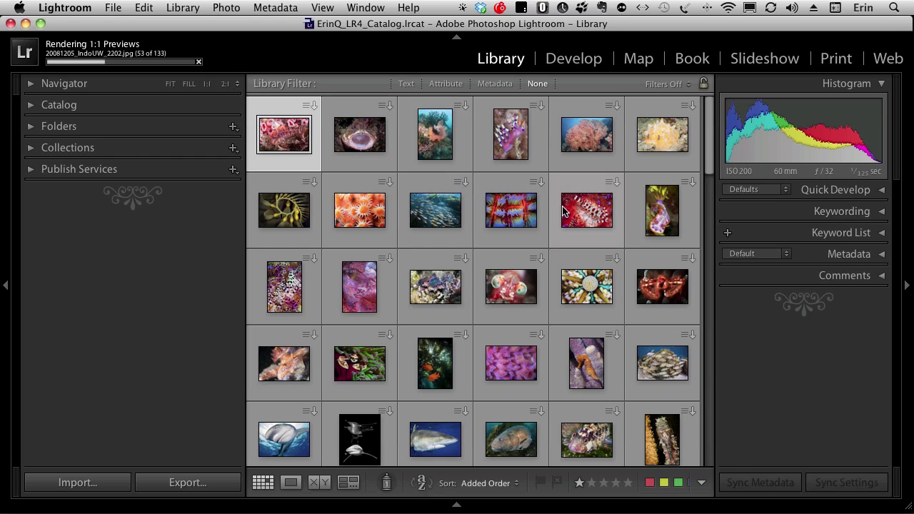
click(441, 307)
double_click(440, 300)
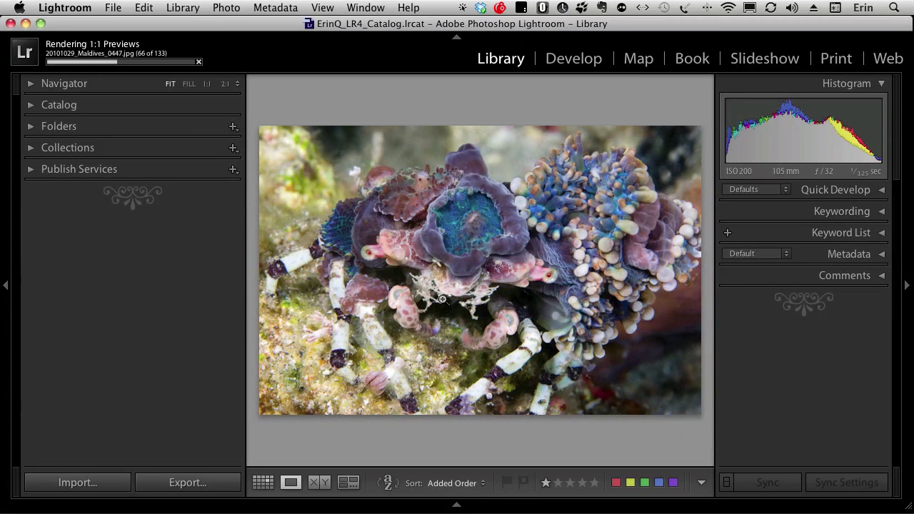
key(Right)
key(Right)
key(Right)
key(Right)
key(Right)
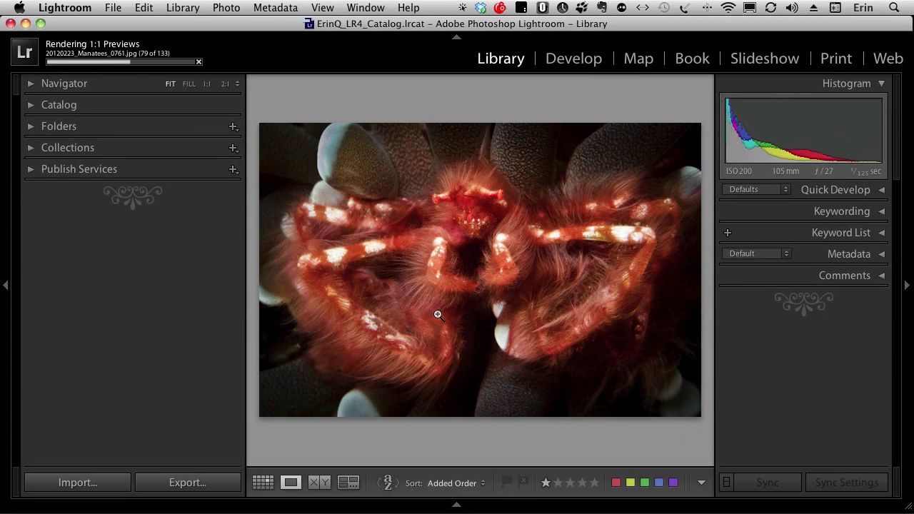
key(g)
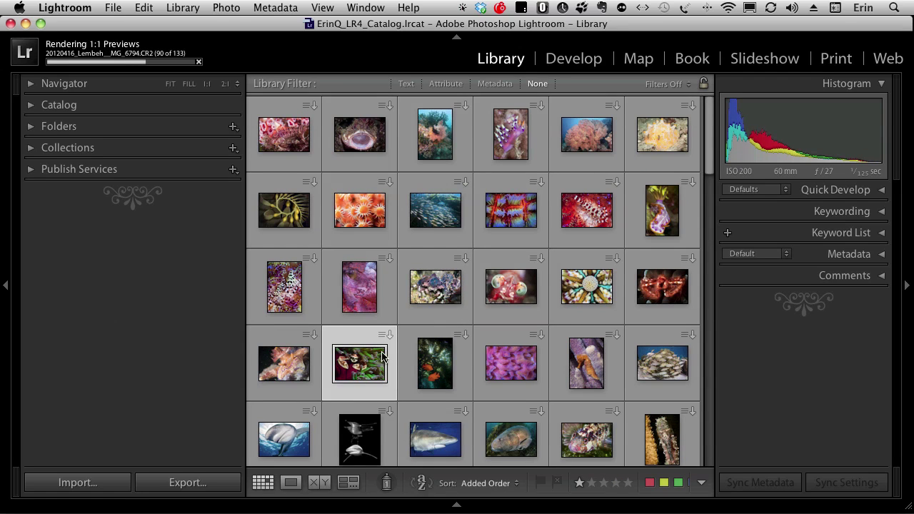
Step: Expand the Folders panel to show My Photos' 2010, 2011 and 2012 subfolders, and show the Navigator
click(31, 126)
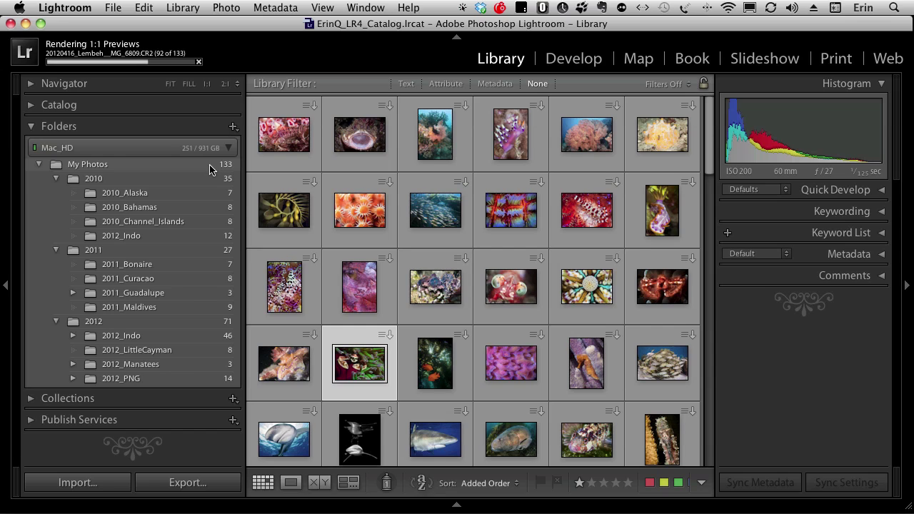
key(ctrl+super+0)
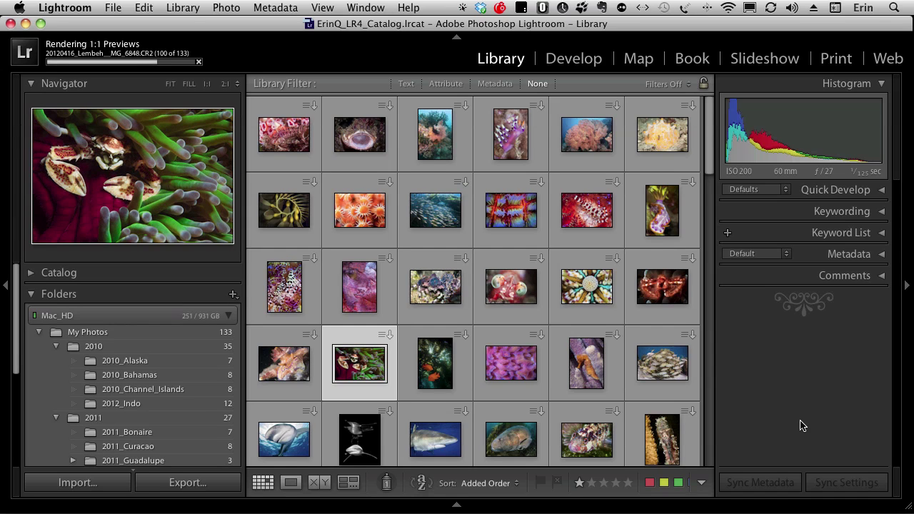